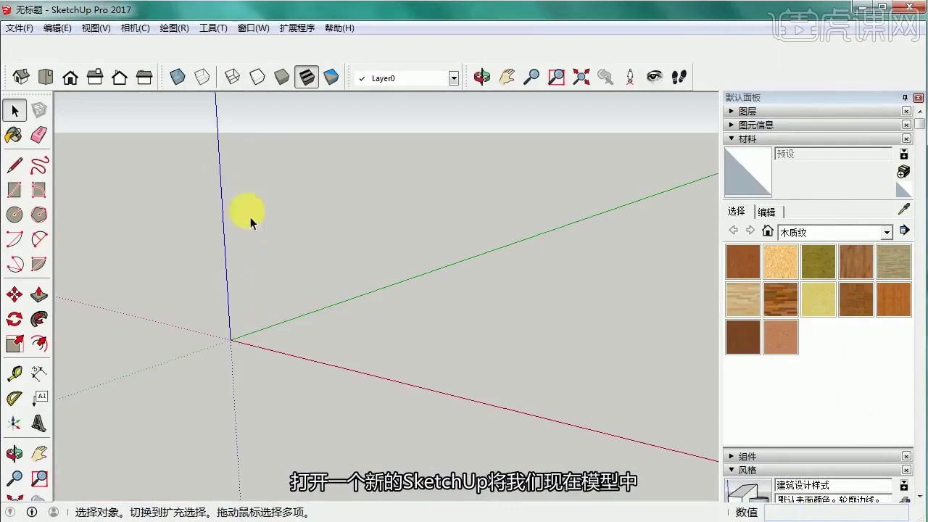
- Open the 沙发1 model from the 素材 folder without saving the untitled model, and copy its sofa
left_click(18, 27)
left_click(52, 67)
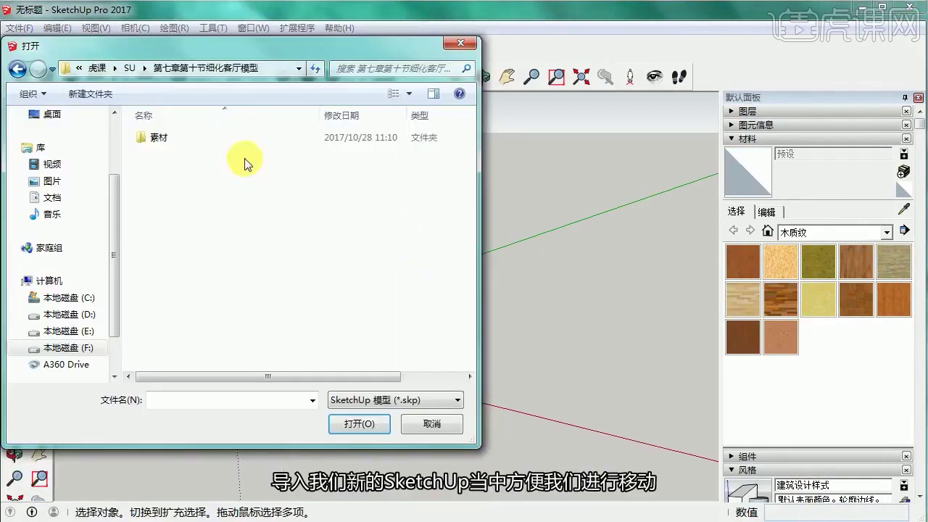
double_click(155, 139)
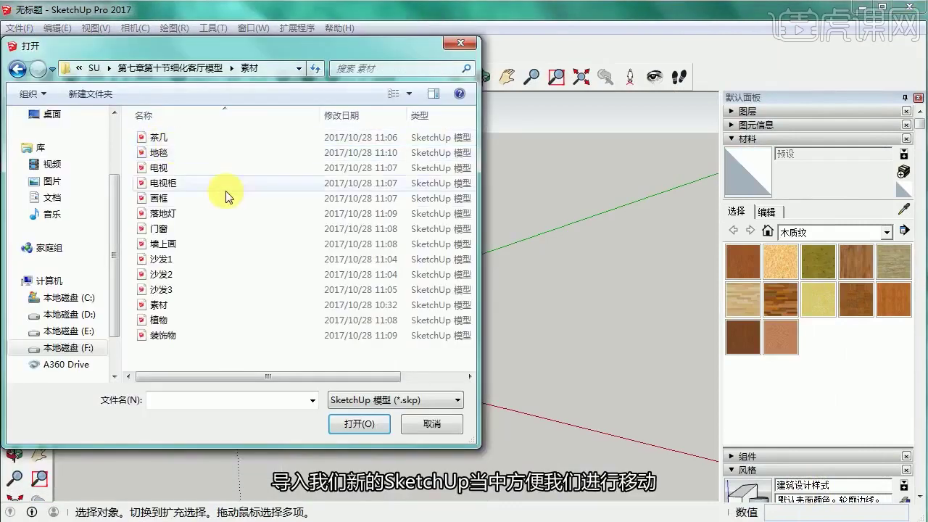
double_click(161, 259)
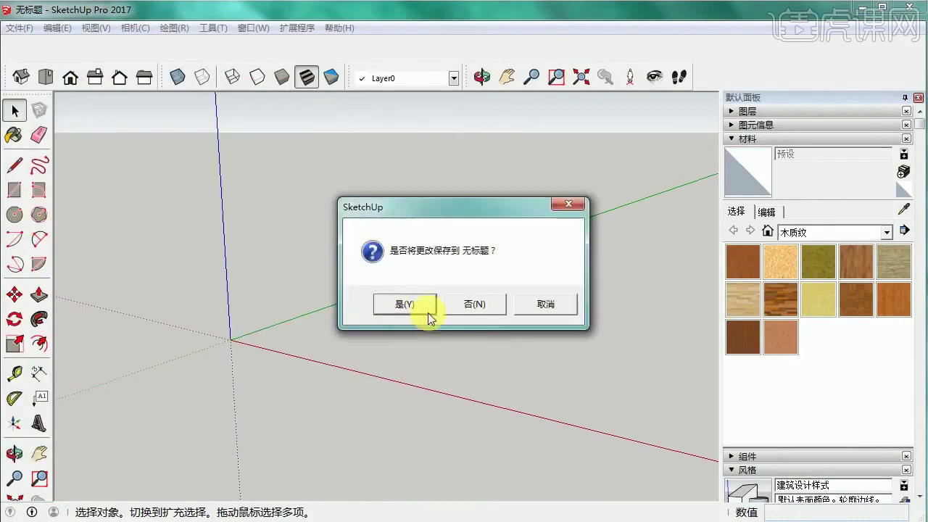
left_click(454, 306)
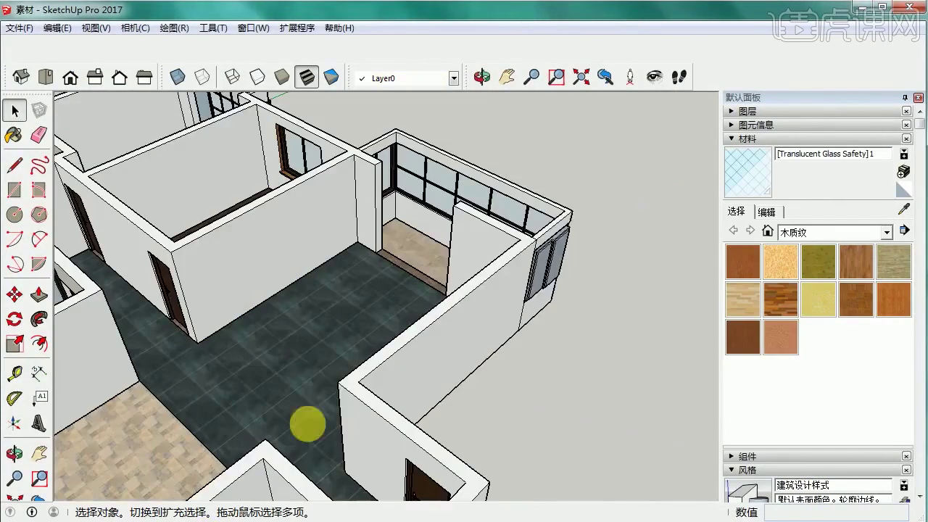
- Paste the copied three-seat sofa onto the living room floor of the 素材 room model
middle_click_drag(306, 423, 393, 404)
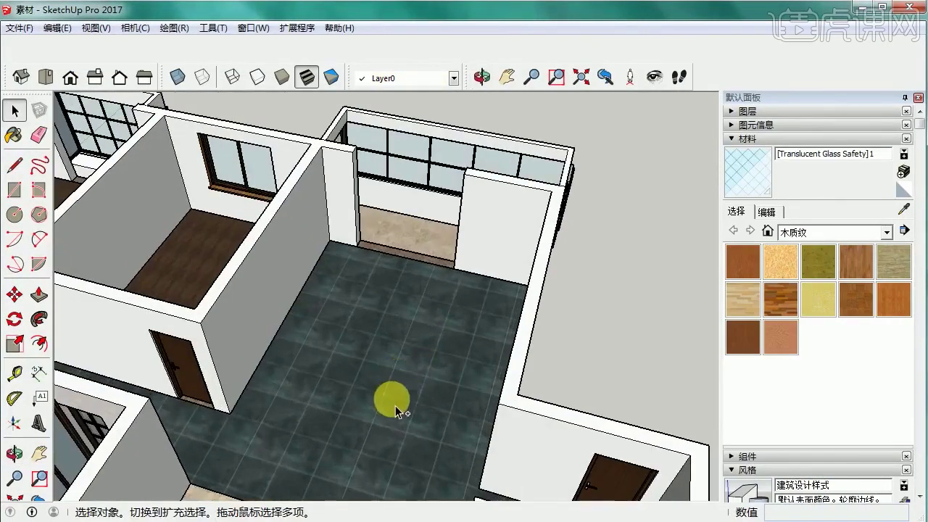
key("ctrl+v")
left_click(356, 424)
left_click(15, 113)
scroll(482, 371, "up", 1)
middle_click_drag(427, 377, 375, 383)
- Return to the 沙发1 file, open the 沙发2 model in its place and copy its two-seat sofa
key("alt+Tab")
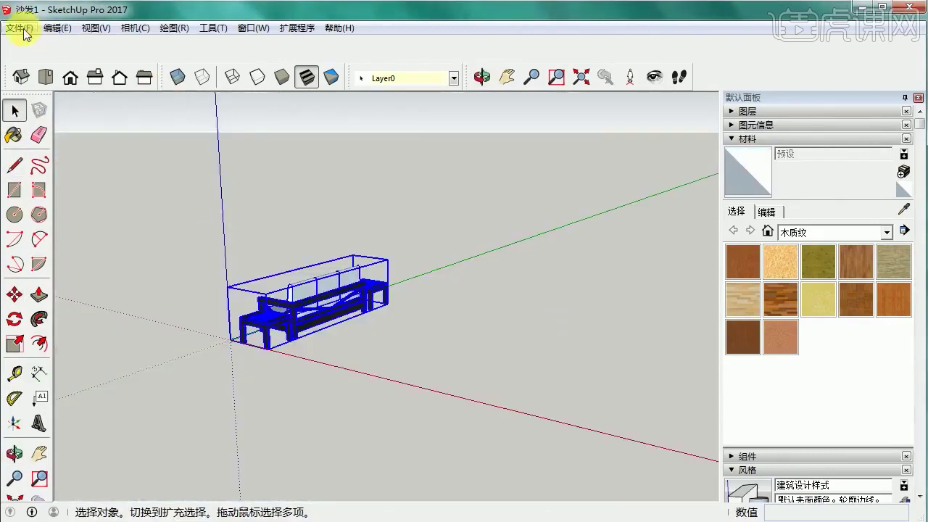
left_click(22, 30)
left_click(45, 63)
double_click(163, 259)
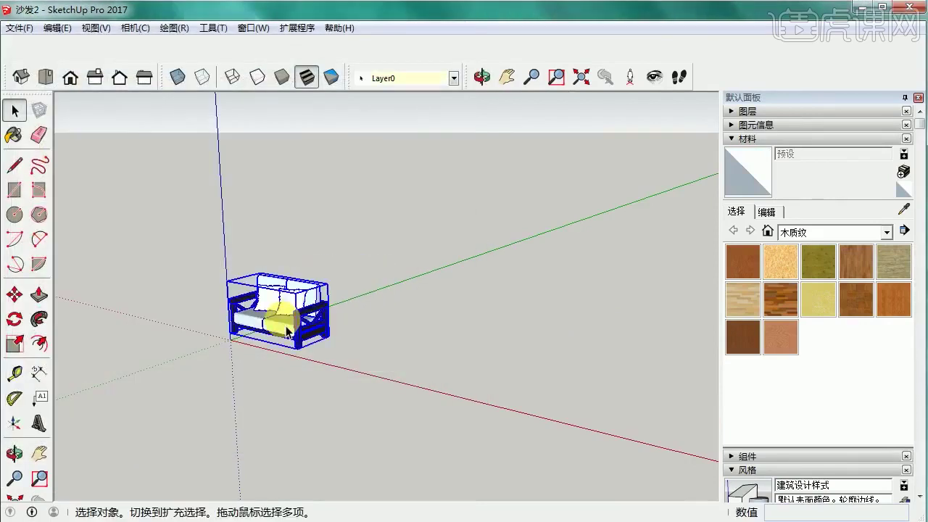
- Paste the two-seat sofa by the balcony opening in the room model and shift the three-seat sofa toward the side wall
key("alt+Tab")
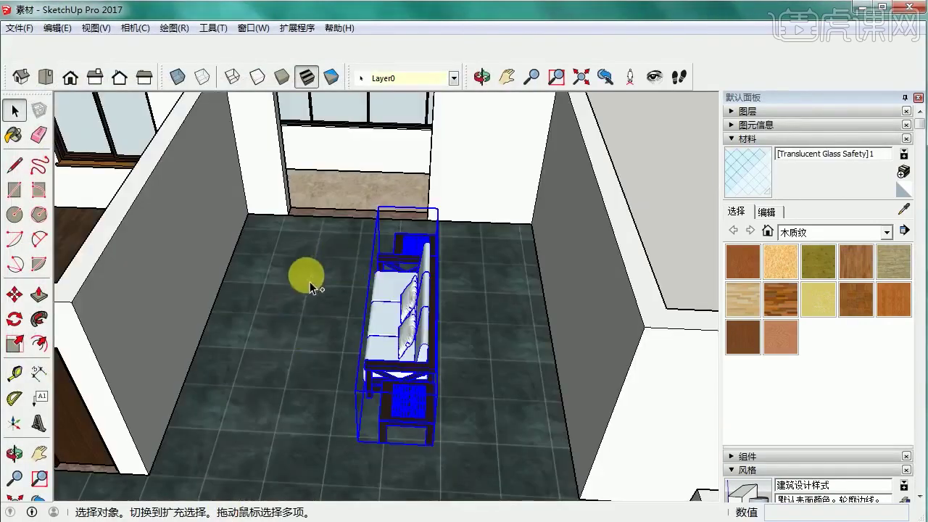
middle_click_drag(309, 282, 314, 232)
key("ctrl+v")
left_click(296, 263)
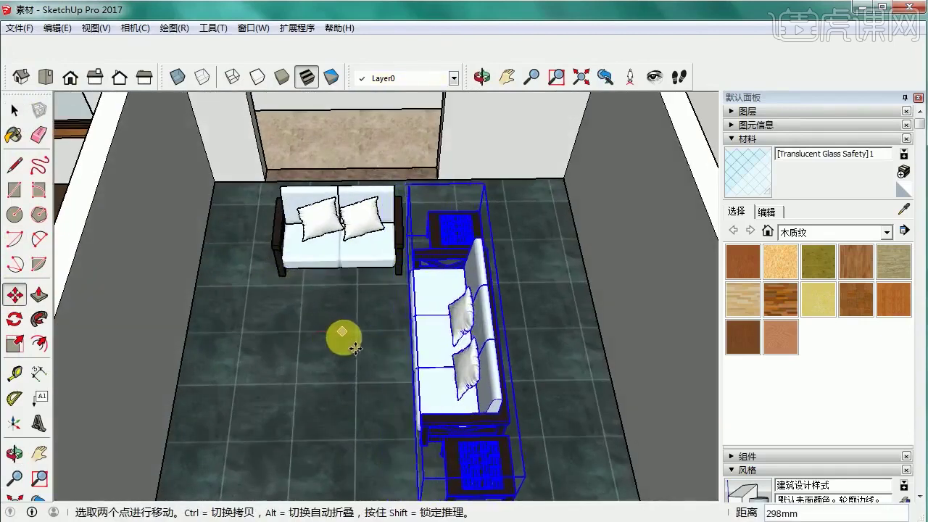
left_click(335, 335)
key("space")
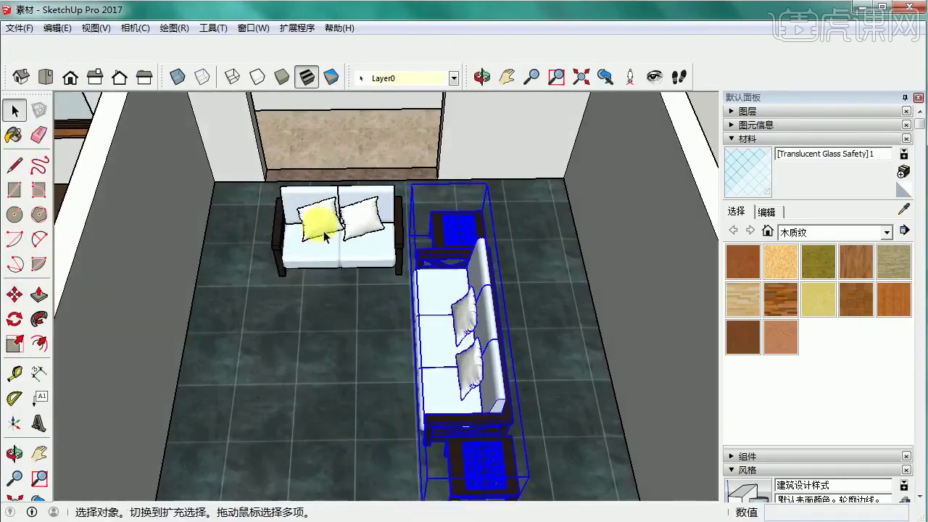
- Move the two-seat sofa about 248 mm toward the balcony opening
left_click(325, 235)
middle_click_drag(324, 235, 284, 232)
key("m")
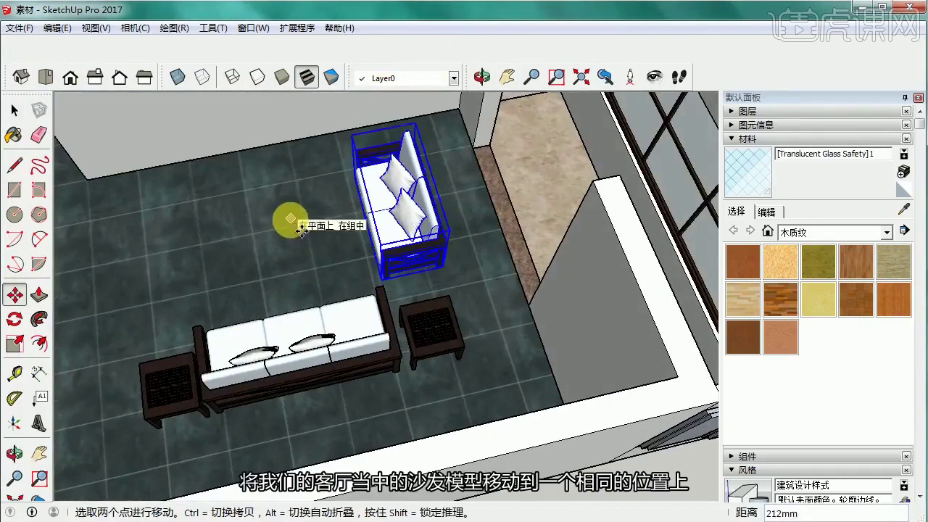
left_click(290, 223)
left_click(256, 233)
left_click(268, 232)
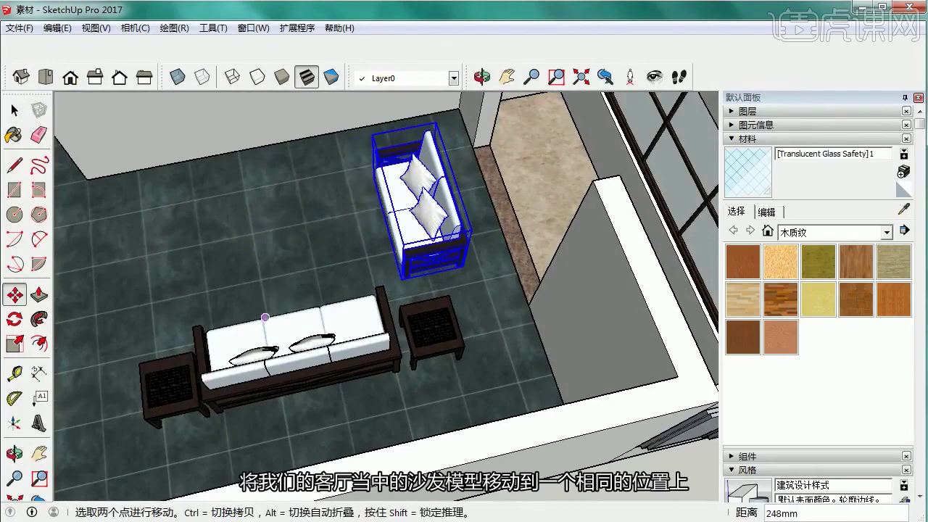
- Return to the 沙发2 file and open the 沙发3 armchair model from the 素材 folder
left_click(79, 519)
left_click(203, 508)
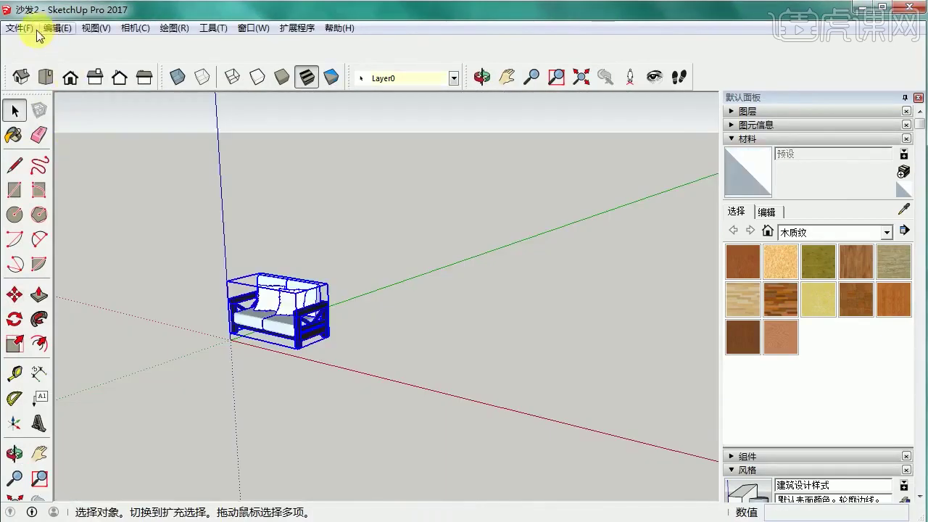
left_click(21, 28)
left_click(44, 61)
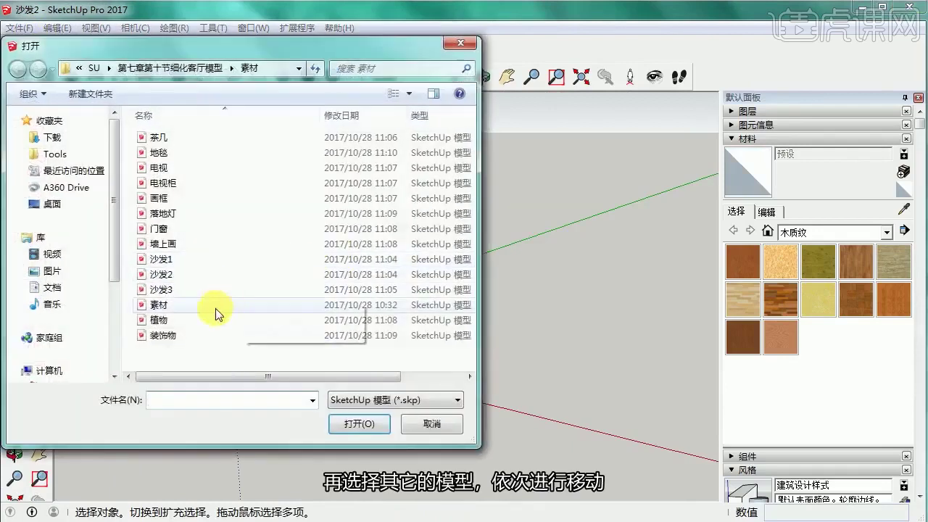
left_click(181, 290)
double_click(182, 290)
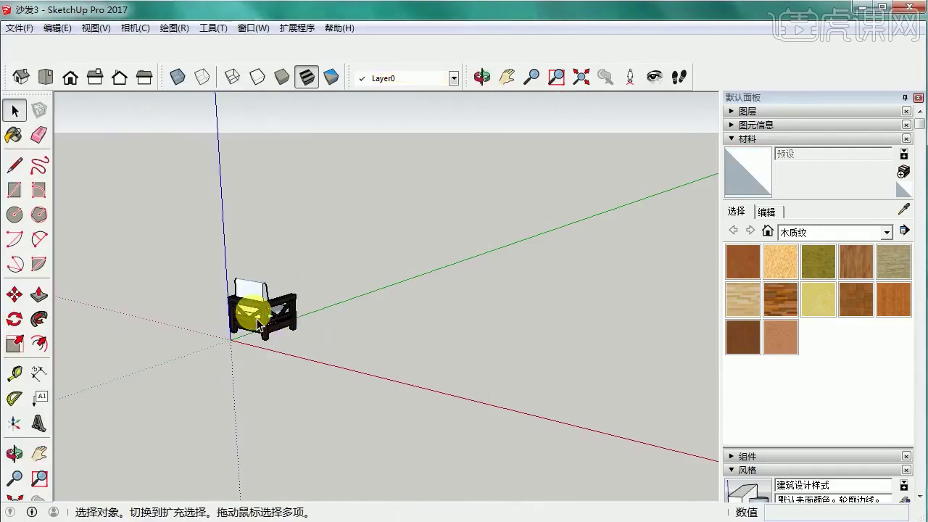
- Paste the copied armchair into the room model so it faces the two-seat sofa across the living room
key("alt+Tab")
key("ctrl+v")
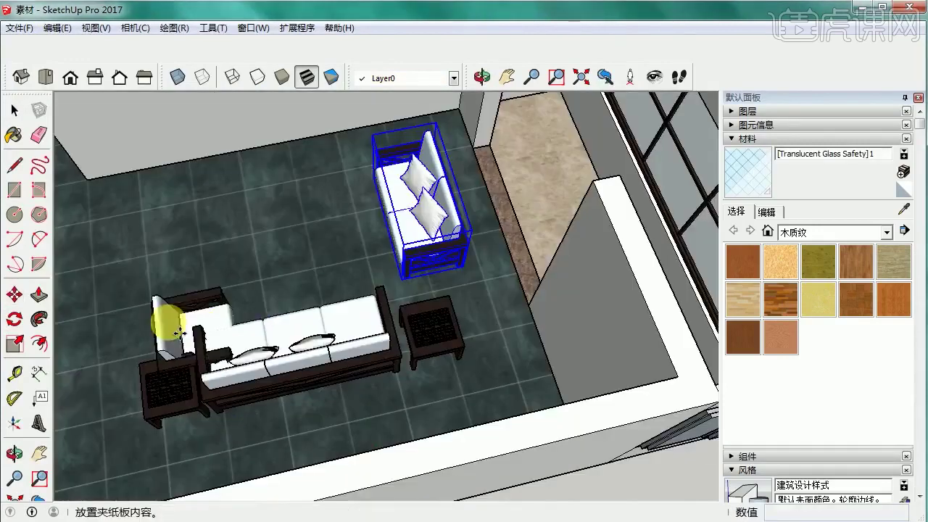
middle_click_drag(176, 327, 317, 290, "shift")
left_click(290, 282)
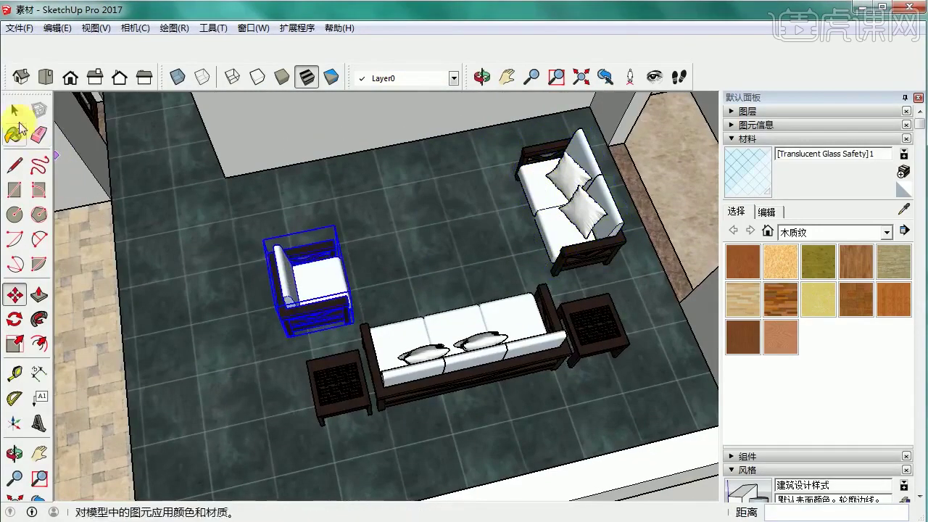
middle_click_drag(493, 290, 558, 341)
middle_click_drag(683, 310, 293, 448)
- Return to the 沙发3 file, open the 电视柜 model in its place and copy the TV cabinet
key("alt+Tab")
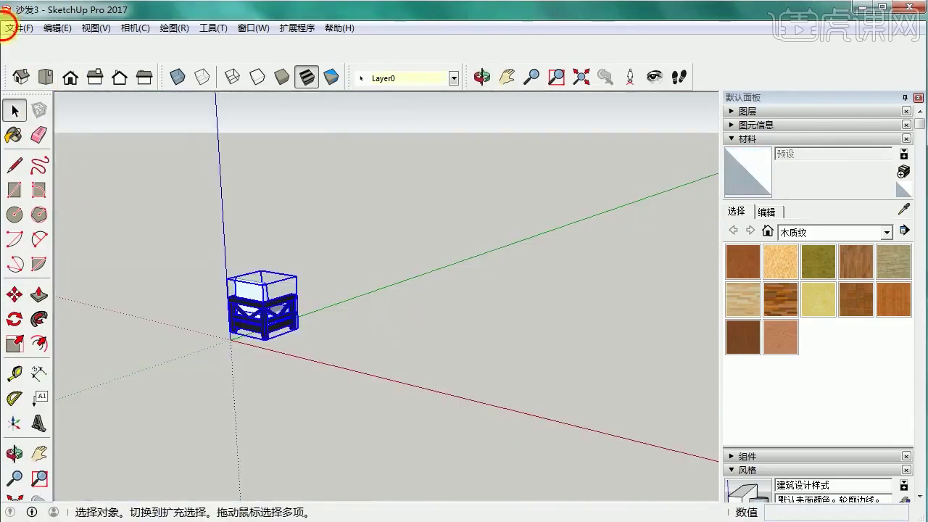
left_click(20, 28)
left_click(65, 60)
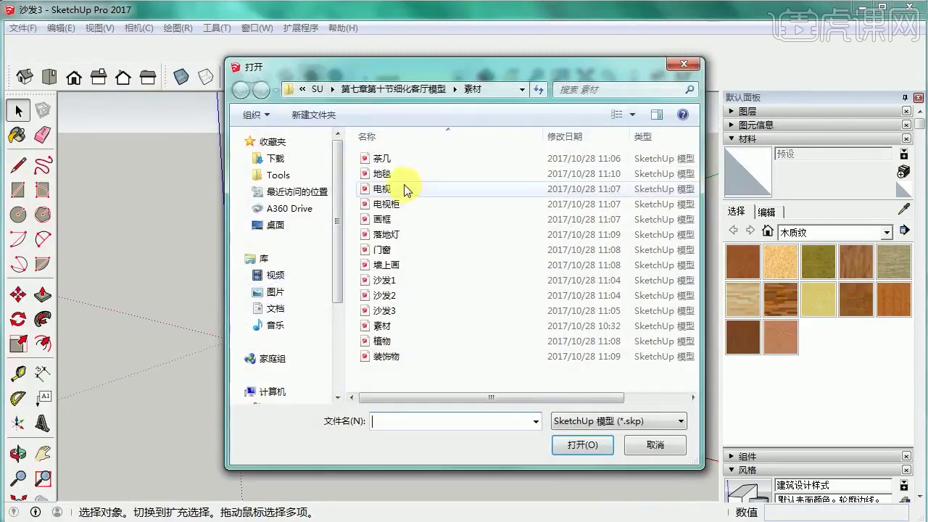
double_click(408, 206)
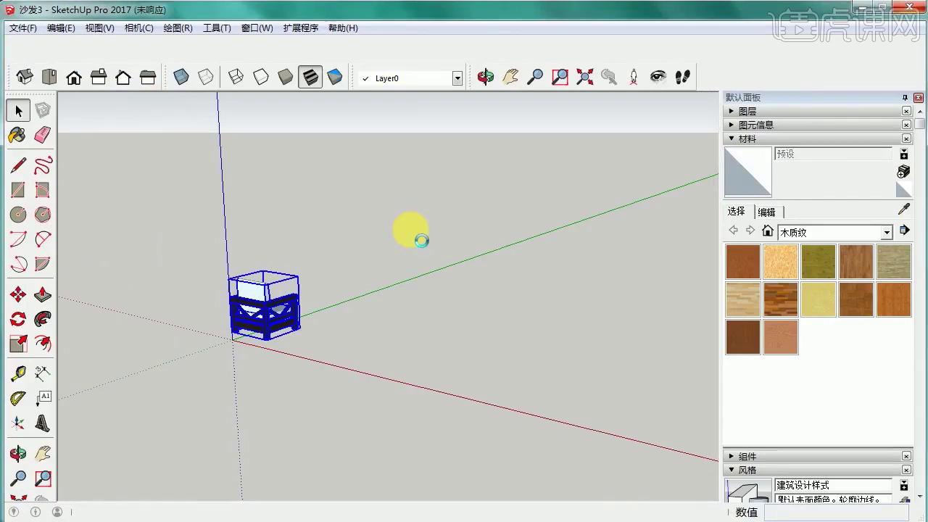
left_click(267, 316)
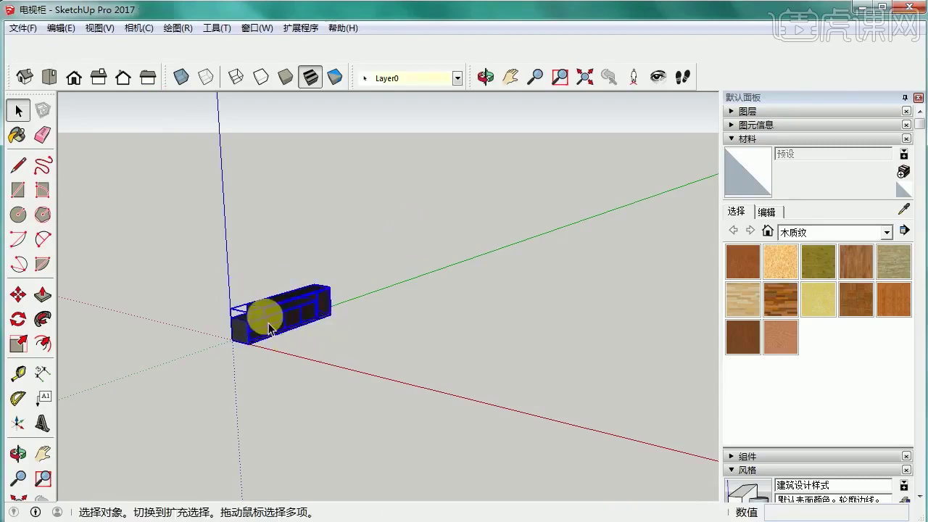
left_click(280, 348)
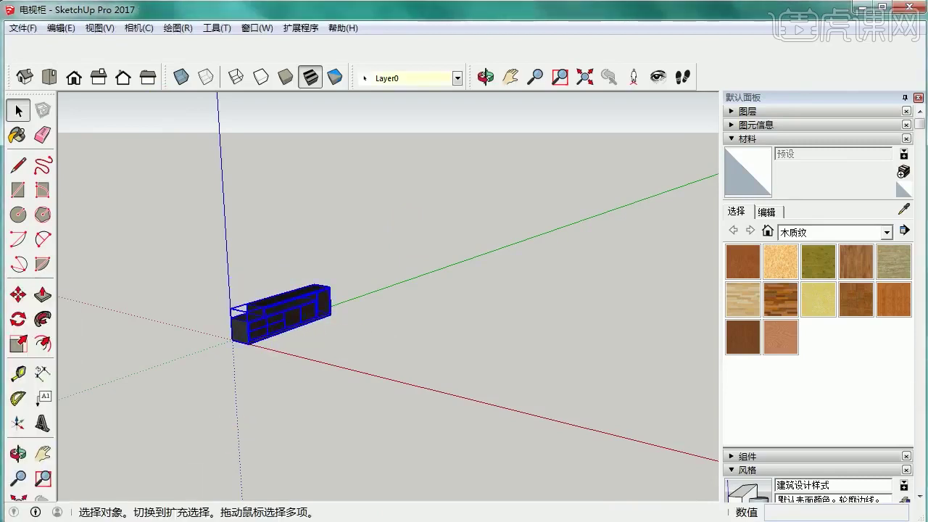
- Paste the TV cabinet into the room model along the wall opposite the three-seat sofa
key("alt+Tab")
key("ctrl+v")
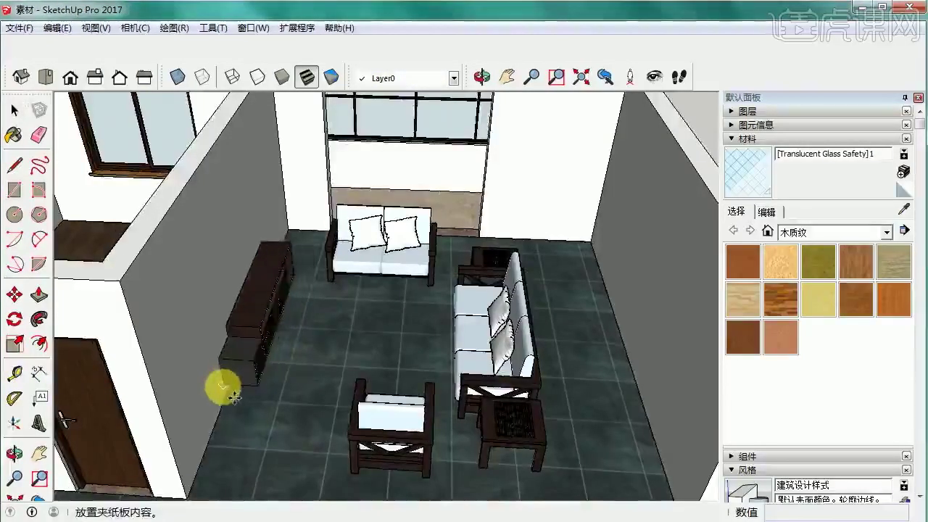
left_click(225, 399)
scroll(239, 377, "up", 5)
middle_click_drag(330, 312, 406, 304)
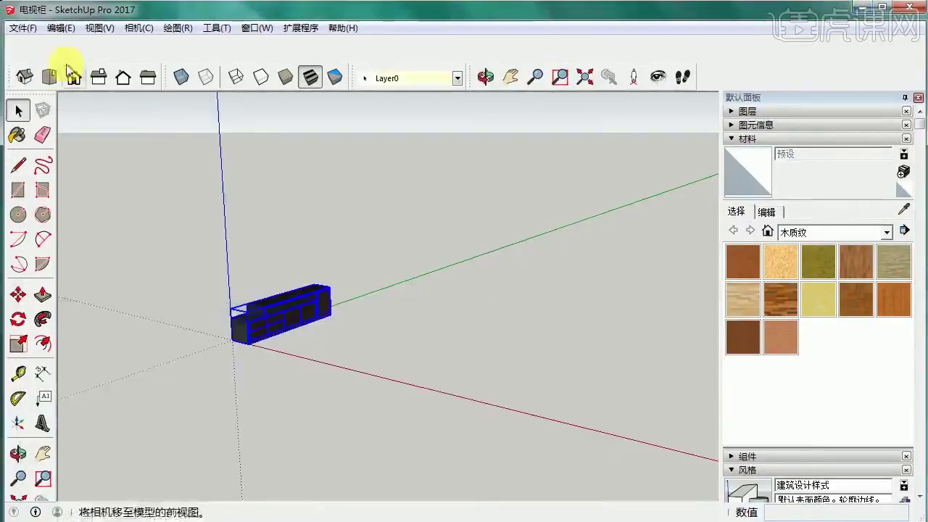
- Open the 电视 model from the 素材 folder in place of the TV cabinet file and copy the television
left_click(18, 29)
left_click(52, 61)
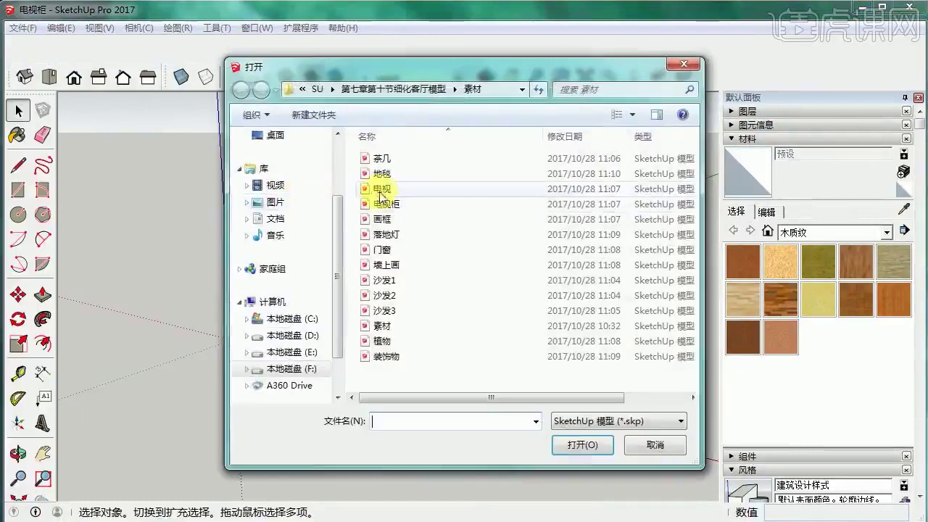
double_click(386, 175)
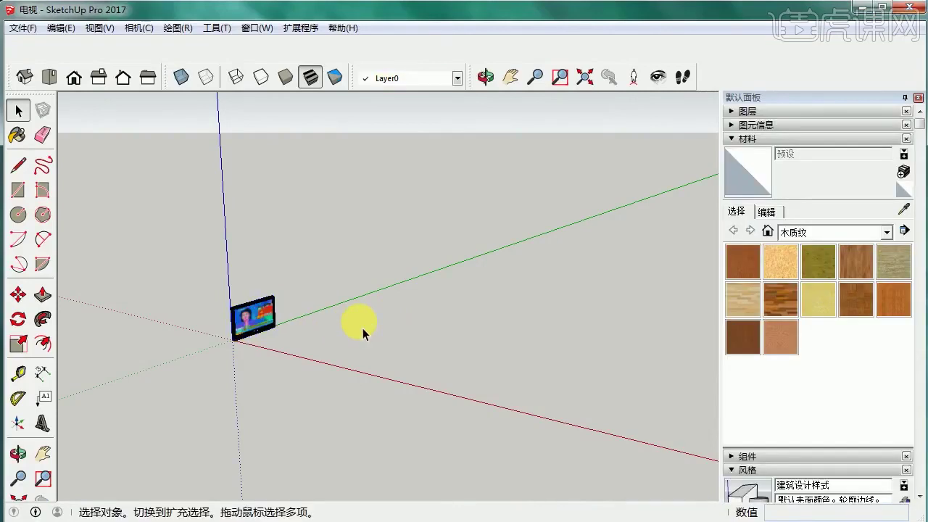
left_click(245, 322)
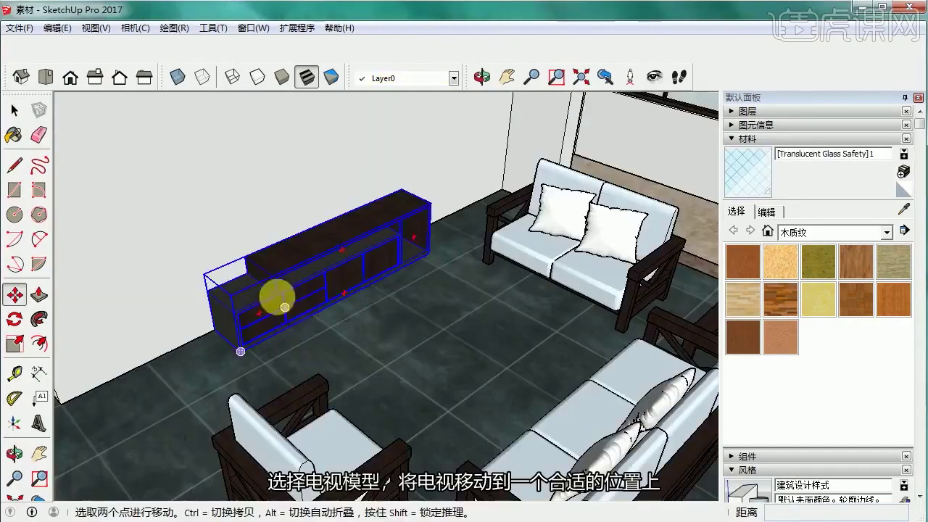
- Paste the television onto the living room wall above the TV cabinet
key("ctrl+v")
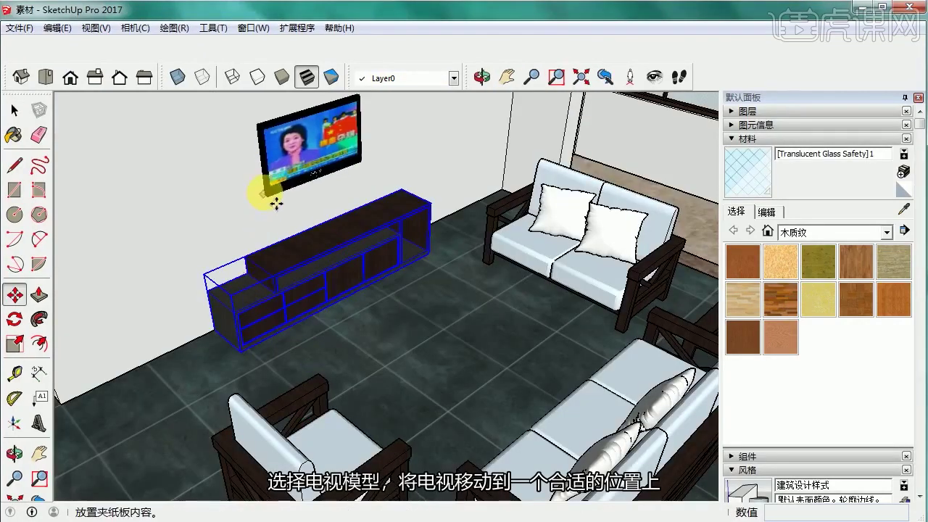
left_click(262, 227)
middle_click_drag(285, 190, 283, 181)
- Switch to Notepad, review the note on television mounting height and viewing level, and close it without saving
key("alt+Tab")
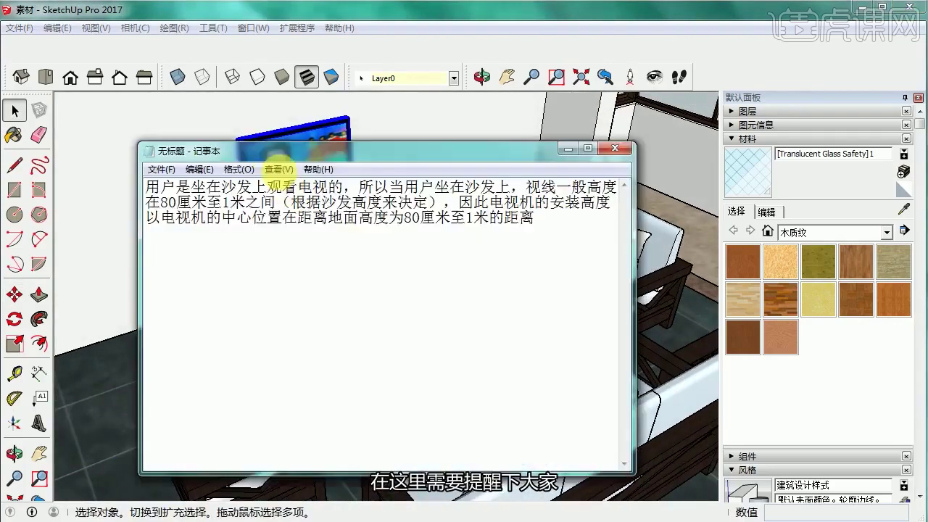
left_click_drag(277, 148, 298, 136)
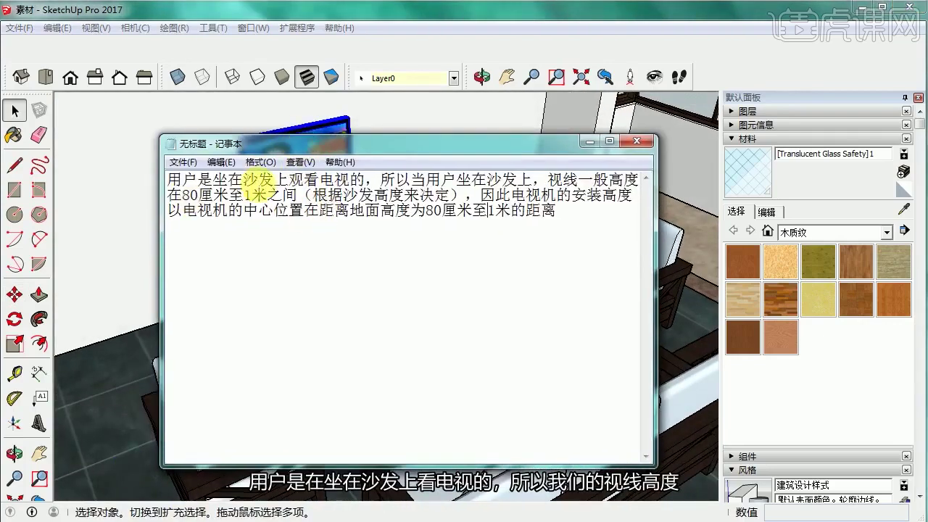
left_click_drag(245, 182, 350, 182)
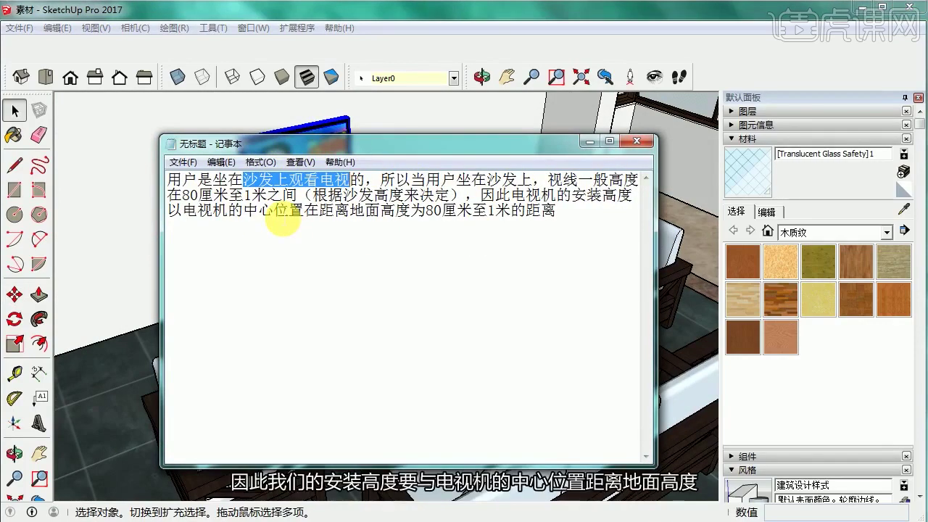
left_click_drag(336, 210, 466, 200)
left_click(435, 195)
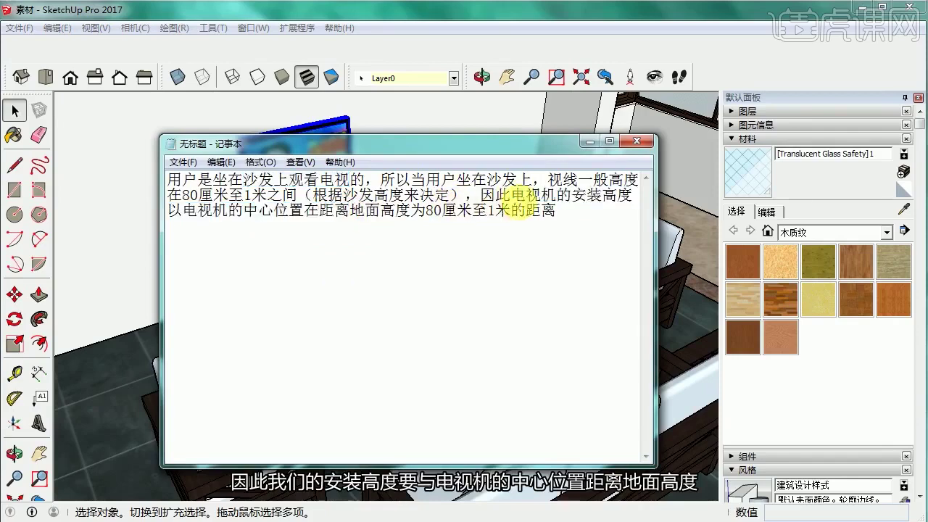
left_click_drag(169, 210, 274, 210)
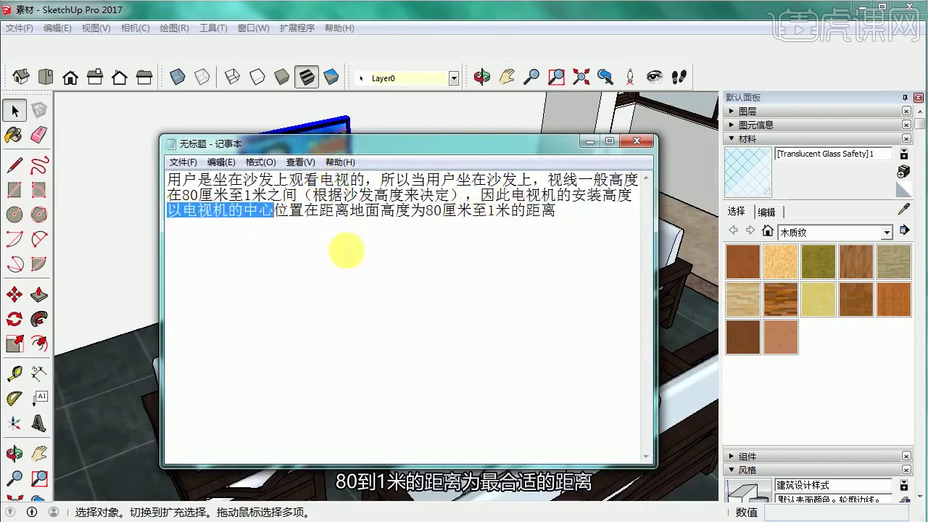
left_click_drag(427, 212, 517, 227)
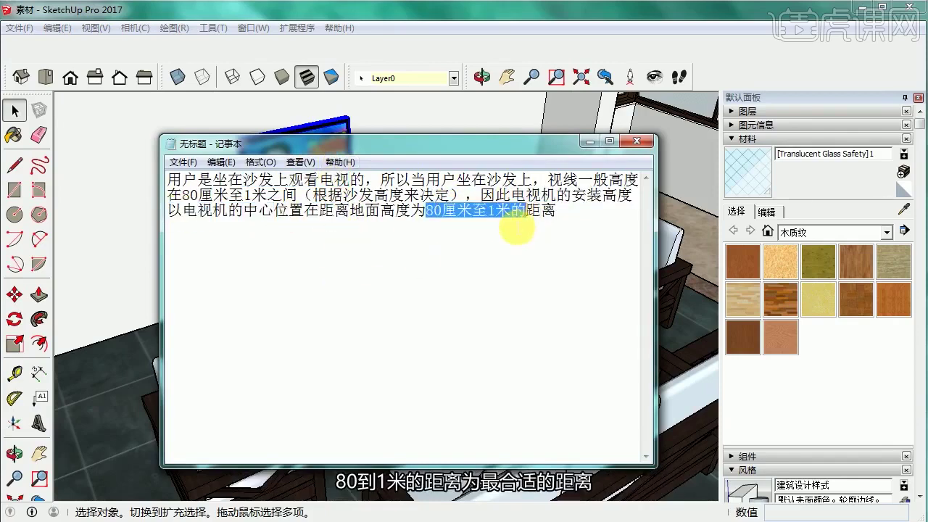
left_click(635, 143)
left_click(500, 298)
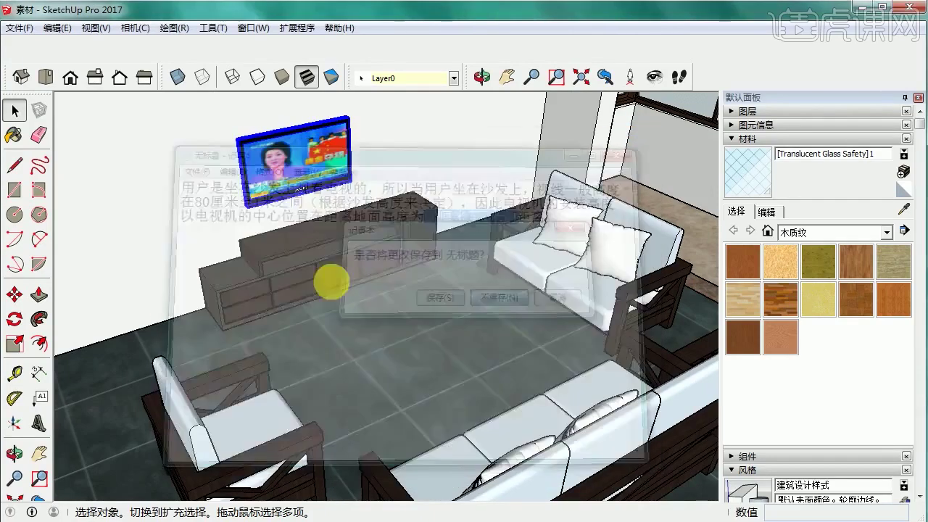
- Open the 画框 model from the 素材 folder in place of the television file and copy the framed painting
middle_click_drag(363, 263, 384, 269)
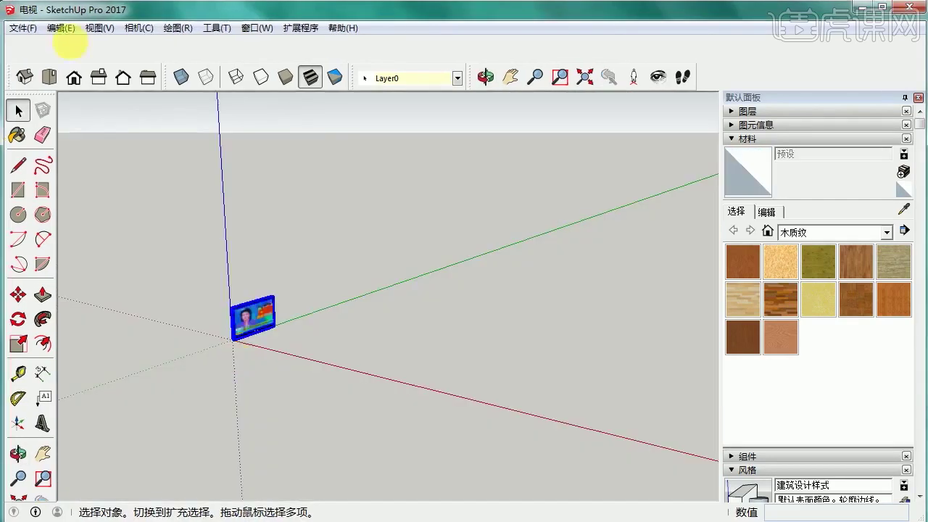
left_click(20, 27)
left_click(41, 57)
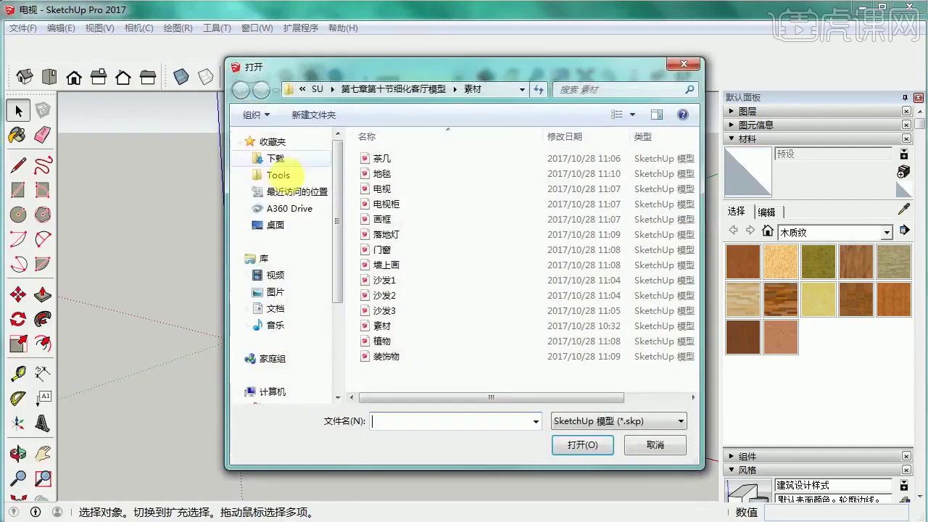
double_click(395, 190)
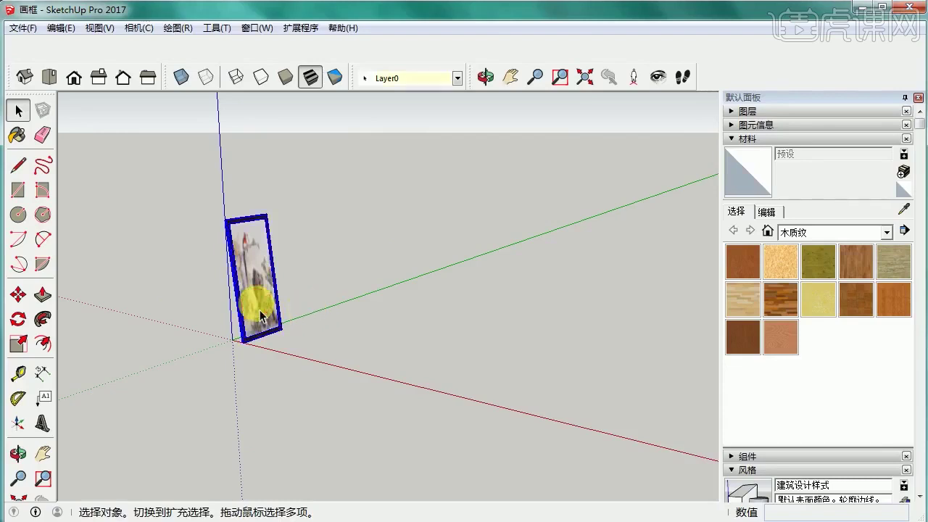
key("alt+Tab")
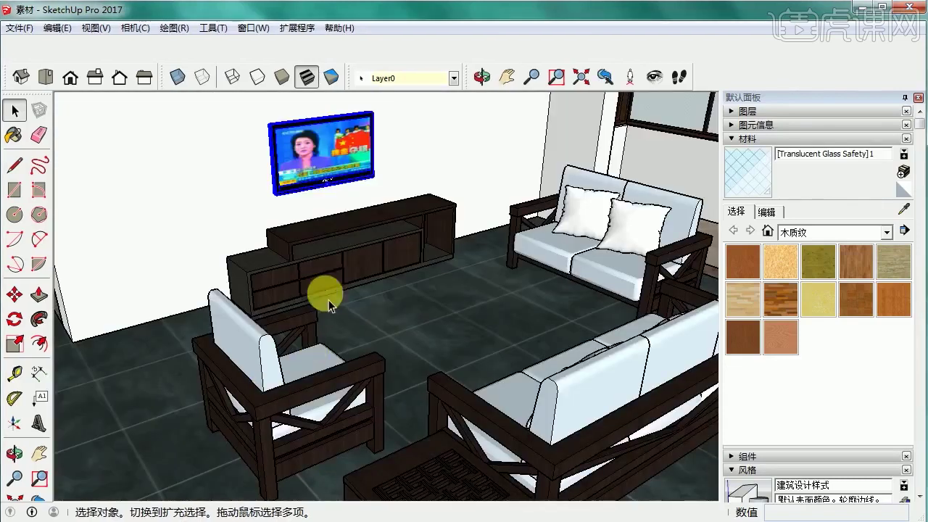
- Paste the framed painting beside the TV cabinet and move it so it stands against the television wall
key("ctrl+v")
left_click(201, 383)
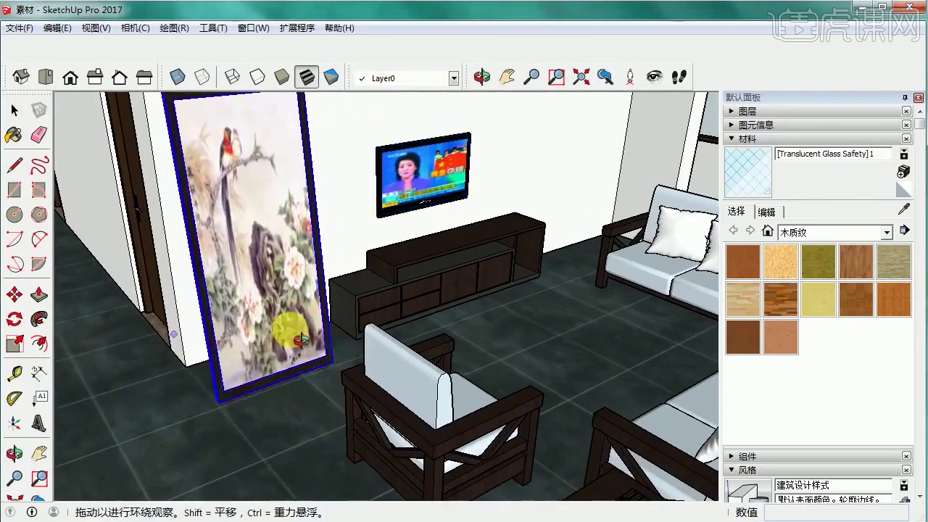
middle_click_drag(201, 384, 574, 437)
key("m")
left_click_drag(575, 437, 524, 445)
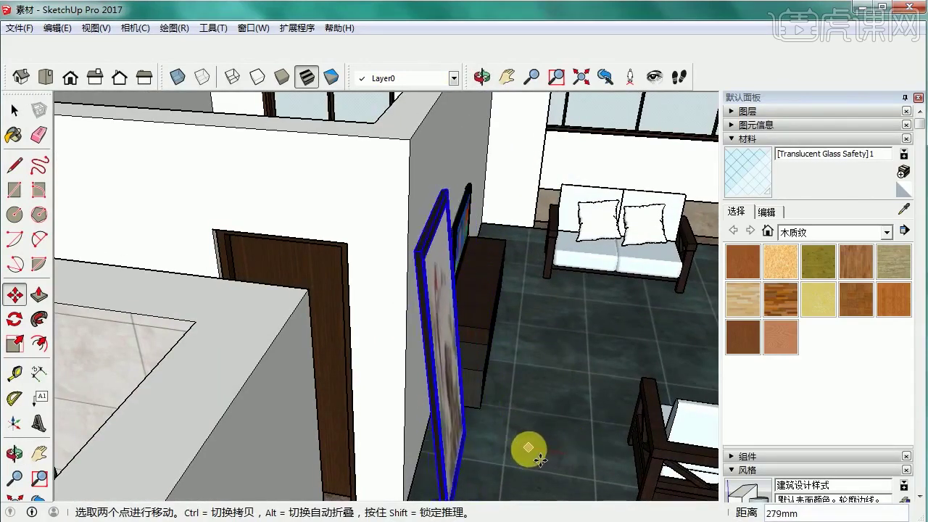
middle_click_drag(559, 389, 161, 435)
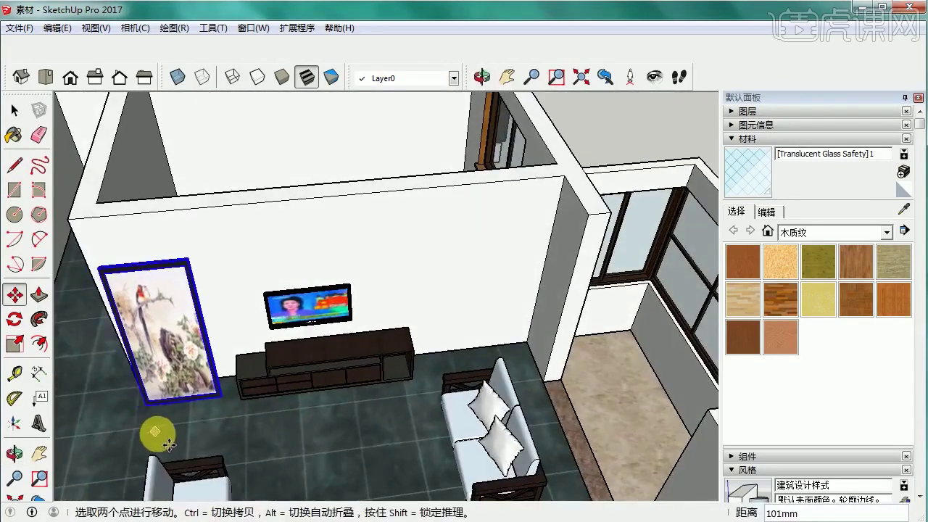
key("space")
- Open the 落地灯 model from the 素材 folder in place of the painting file and copy the floor lamp
scroll(392, 362, "down", 2)
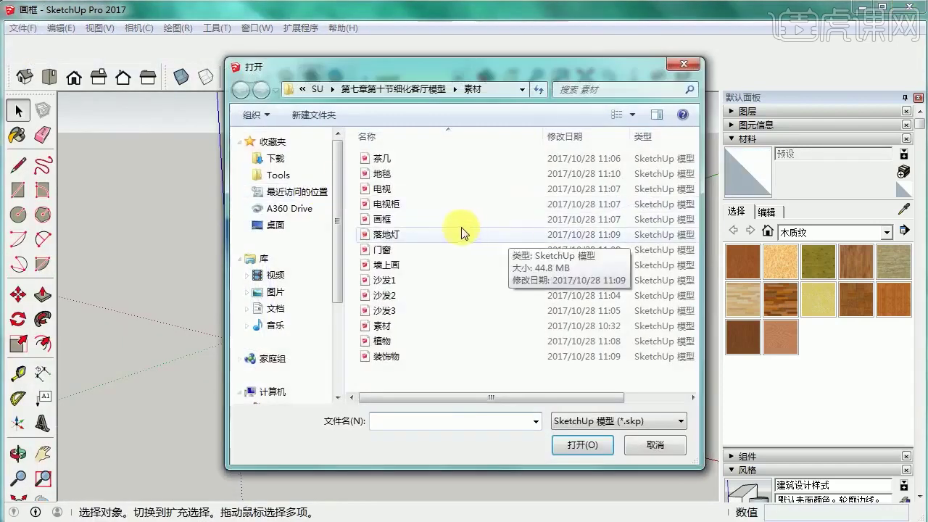
double_click(425, 237)
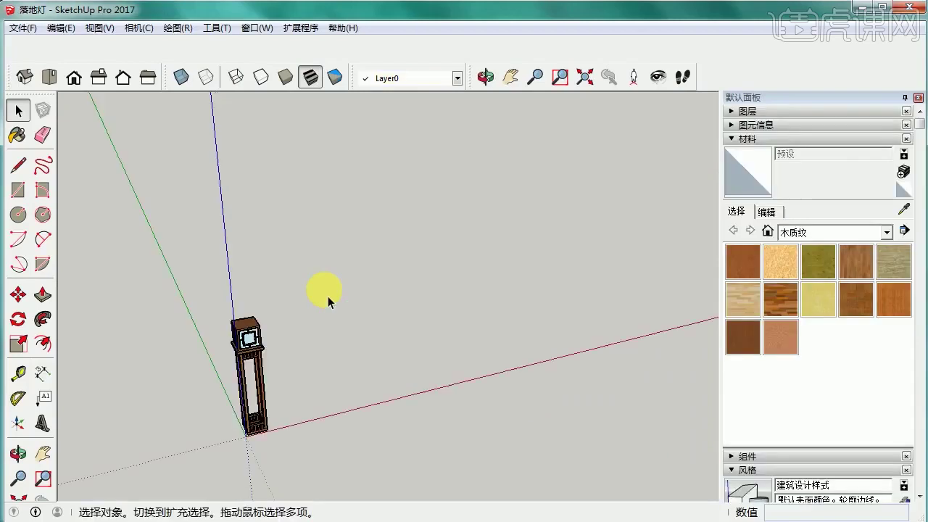
left_click(250, 377)
key("alt+Tab")
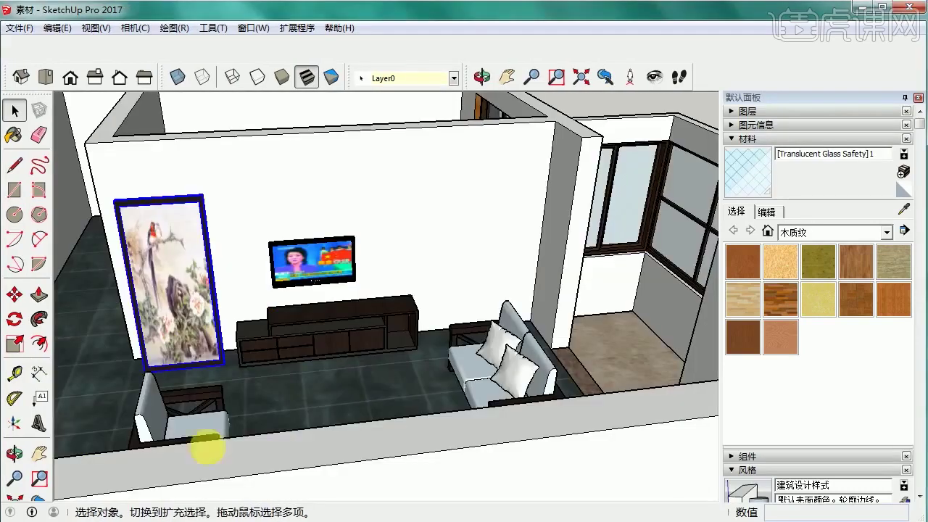
- Paste the floor lamp into the room corner at the balcony end of the television wall and clear the selection
key("ctrl+v")
middle_click_drag(468, 304, 459, 367)
left_click(495, 362)
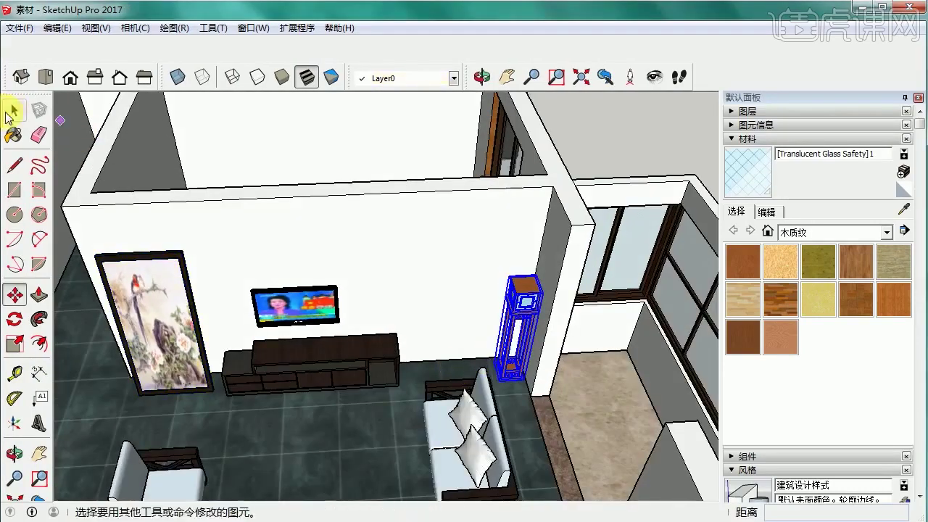
left_click(14, 111)
left_click(574, 114)
middle_click_drag(574, 114, 586, 92)
- Open the 墙上画 model from the 素材 folder in place of the floor lamp file and copy the square lotus picture
key("alt+Tab")
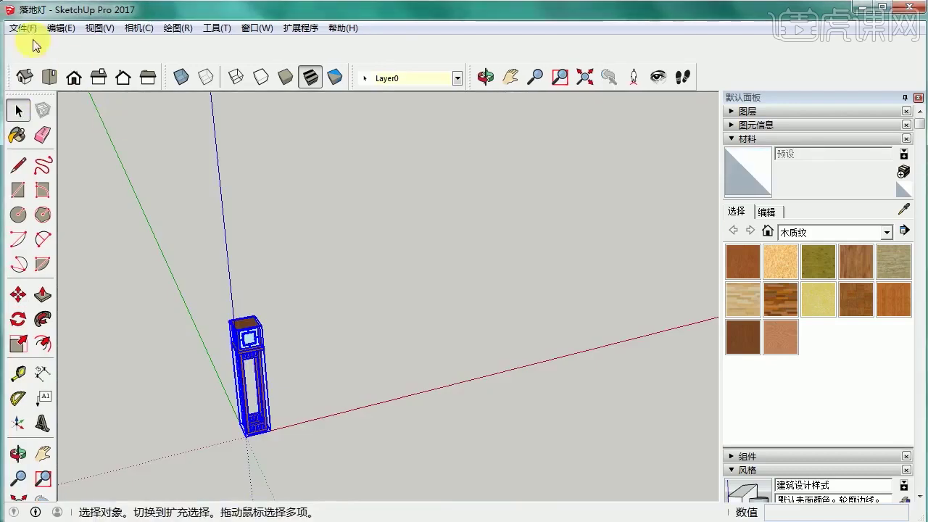
left_click(22, 28)
left_click(50, 60)
double_click(406, 264)
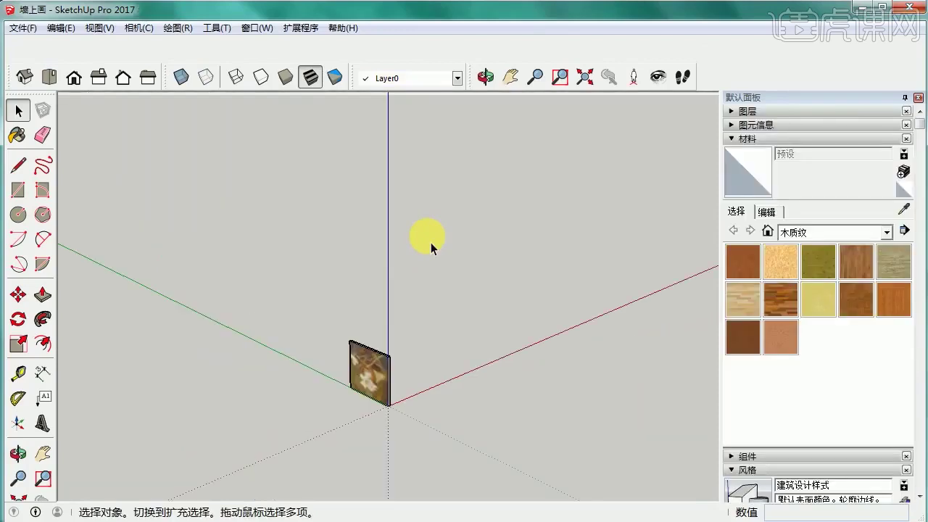
left_click(369, 371)
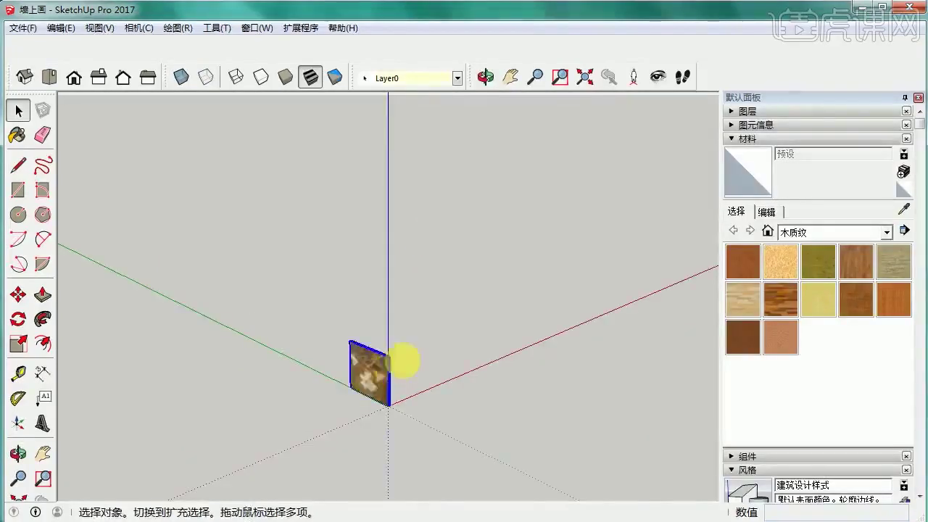
middle_click_drag(403, 356, 451, 385)
scroll(452, 384, "up", 5)
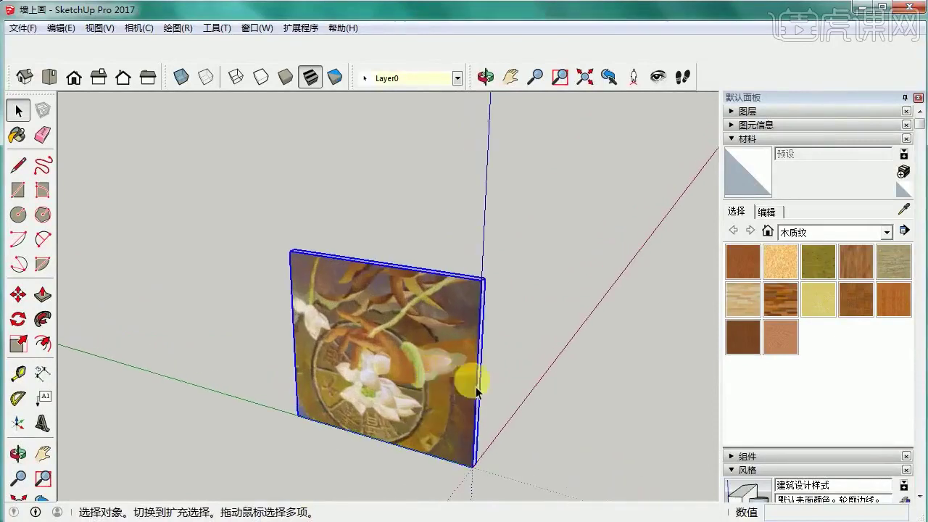
key("alt+Tab")
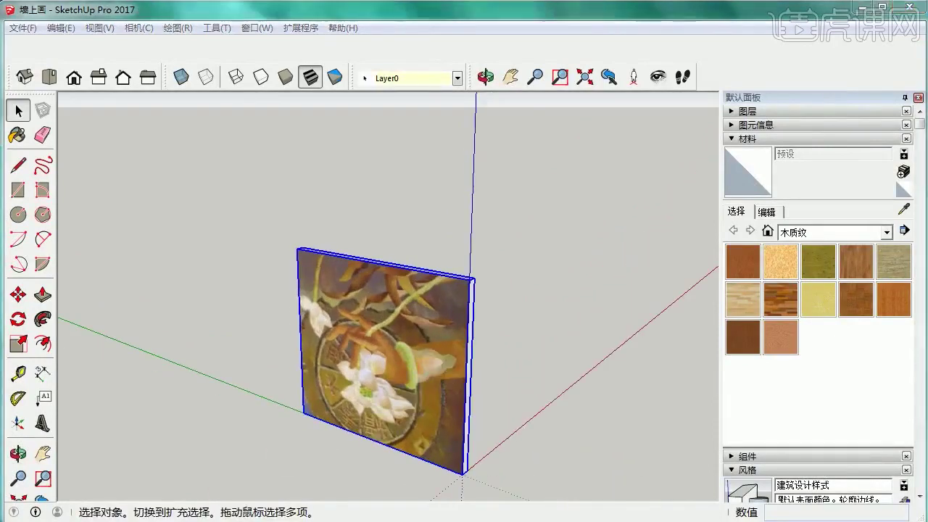
- Paste the lotus picture onto the wall behind the three-seat sofa and move it about 63 mm out of the wall
mouse_move(464, 406)
middle_mouse_down()
mouse_move(619, 400)
mouse_move(586, 356)
mouse_move(502, 287)
middle_mouse_up()
key("ctrl+v")
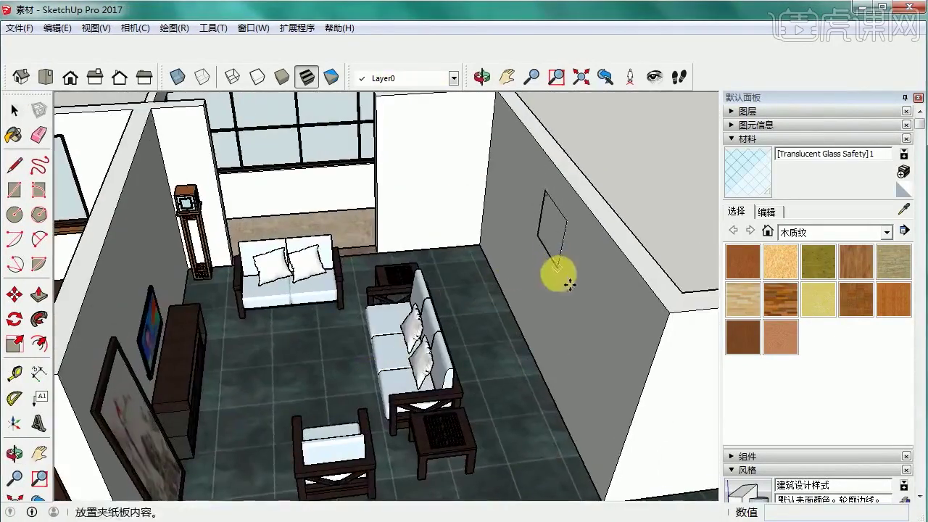
left_click(556, 256)
middle_click_drag(517, 170, 565, 248)
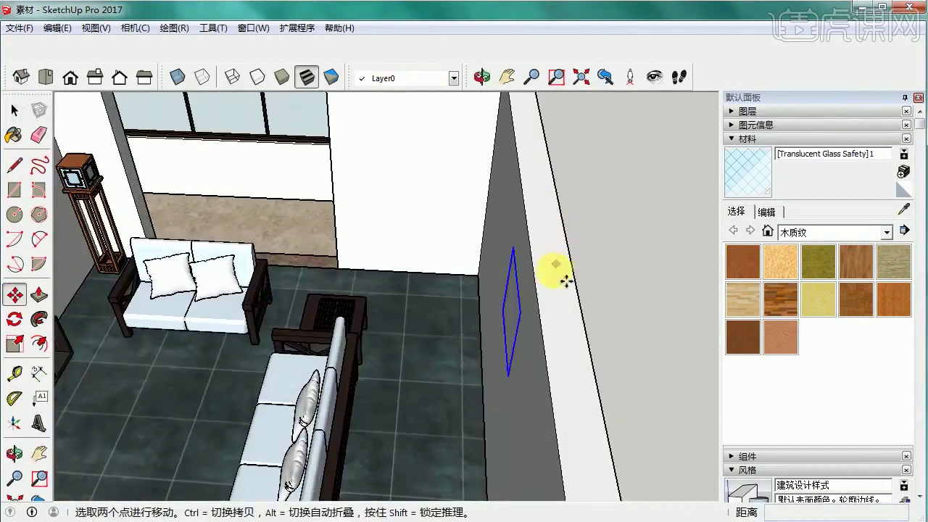
left_click(555, 270)
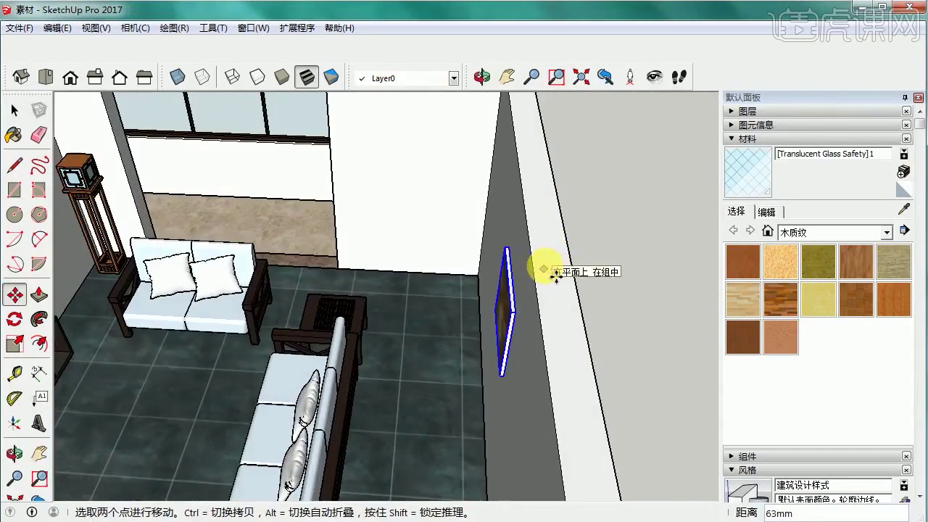
key("space")
middle_click_drag(555, 266, 616, 264)
scroll(527, 241, "up", 3)
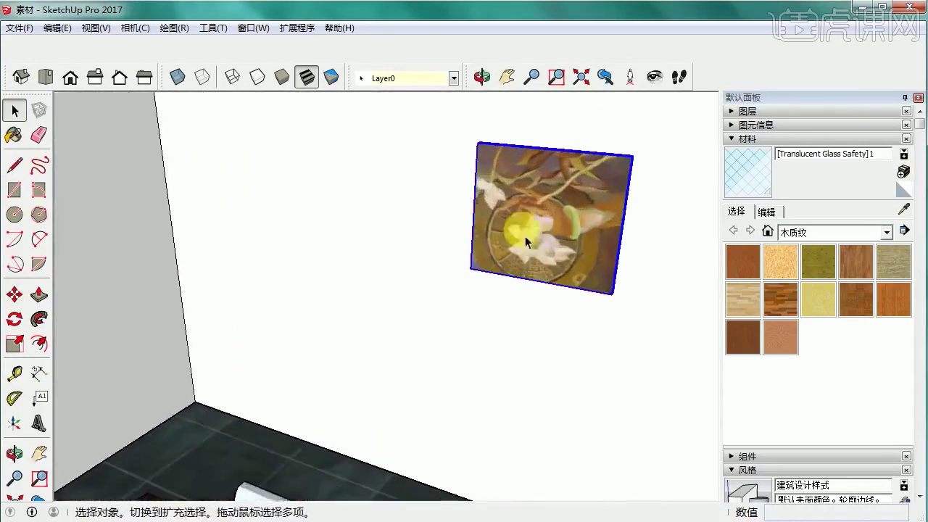
- Rotate the lotus picture half a turn about its centre in the plane of the wall
middle_click_drag(526, 242, 582, 237)
left_click(14, 319)
left_click(573, 237)
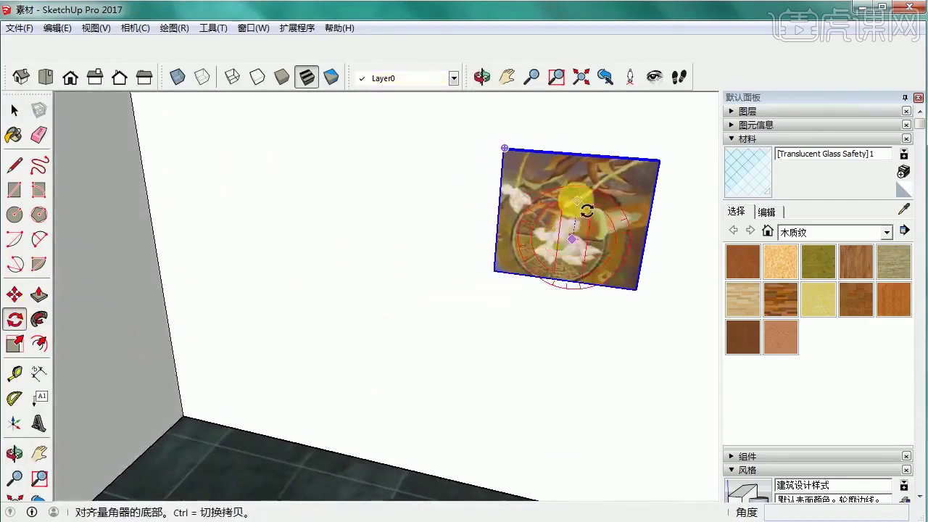
left_click(578, 203)
left_click(571, 270)
left_click(14, 109)
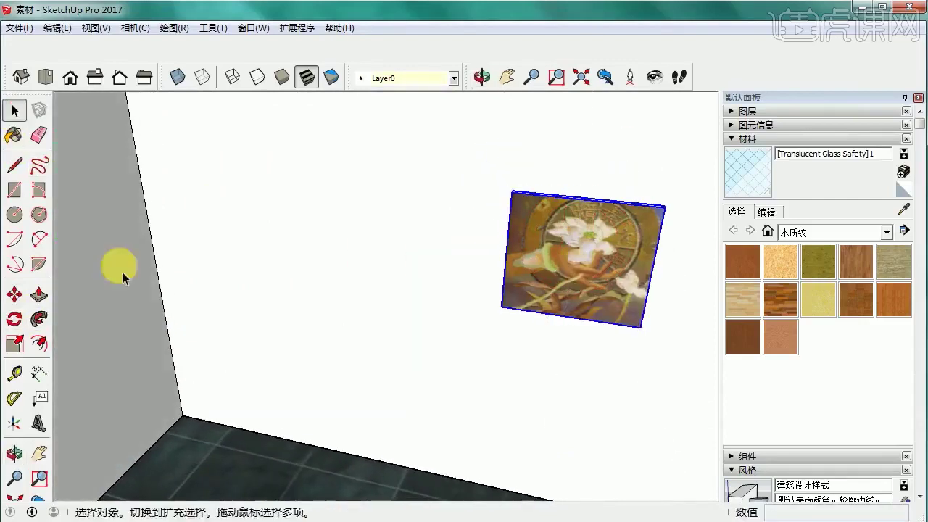
- Copy the lotus picture twice along the wall at about 858 mm spacing to form a row of three
left_click(16, 294)
left_click(579, 356)
key("ctrl")
left_click(443, 345)
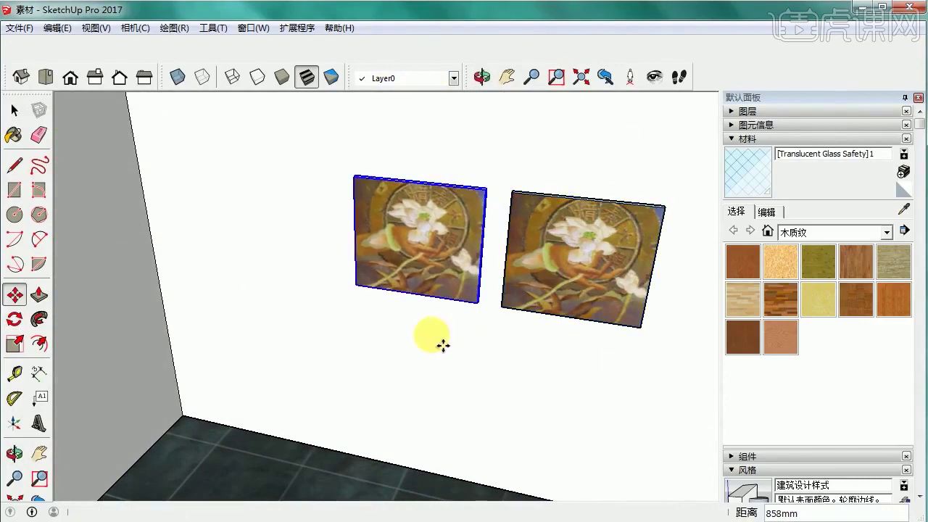
key("Return")
key("space")
left_click(294, 199)
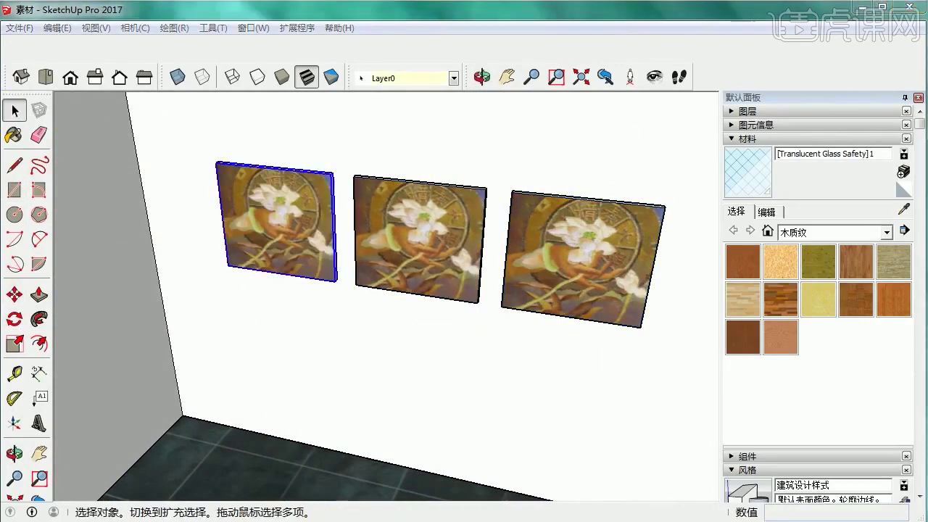
- Select the front face inside the picture nearest the room corner and create a new material from the 11.jpg image
middle_click_drag(276, 305, 297, 305)
double_click(270, 201)
left_click(270, 200)
scroll(294, 195, "up", 3)
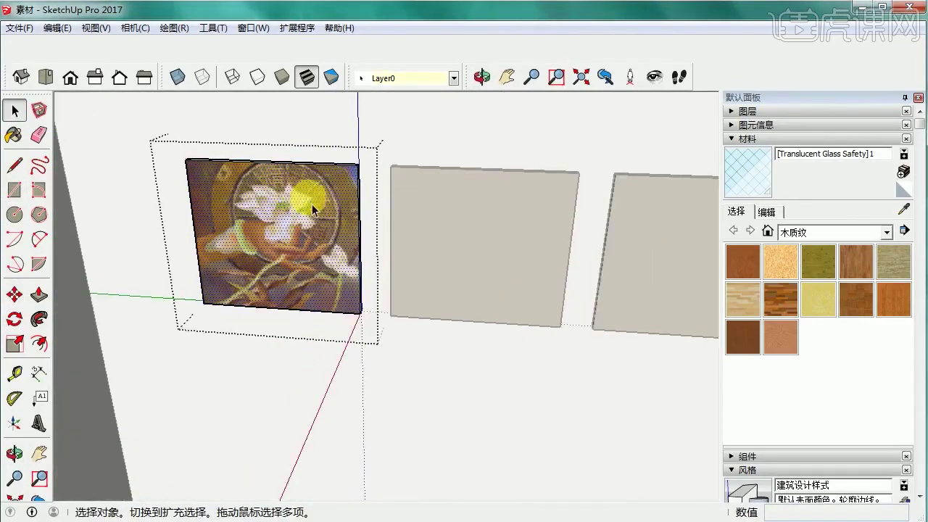
left_click(903, 173)
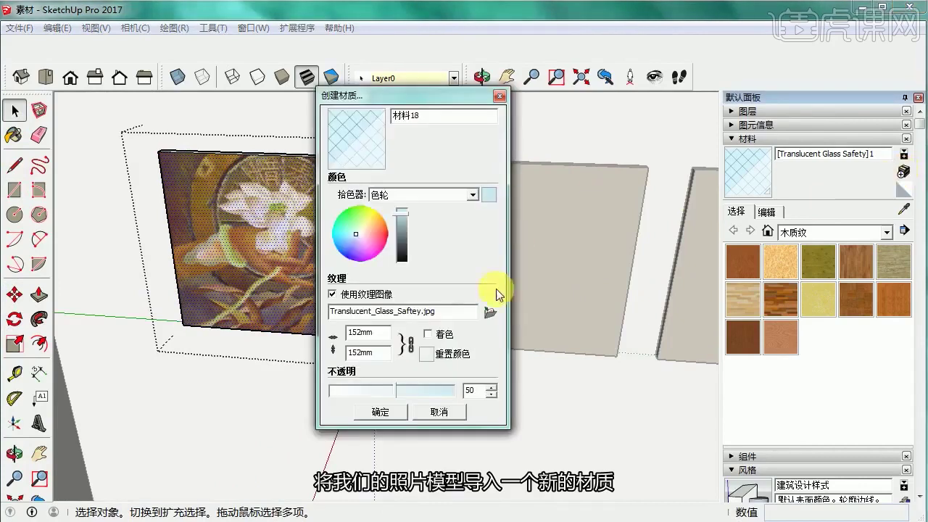
left_click(490, 313)
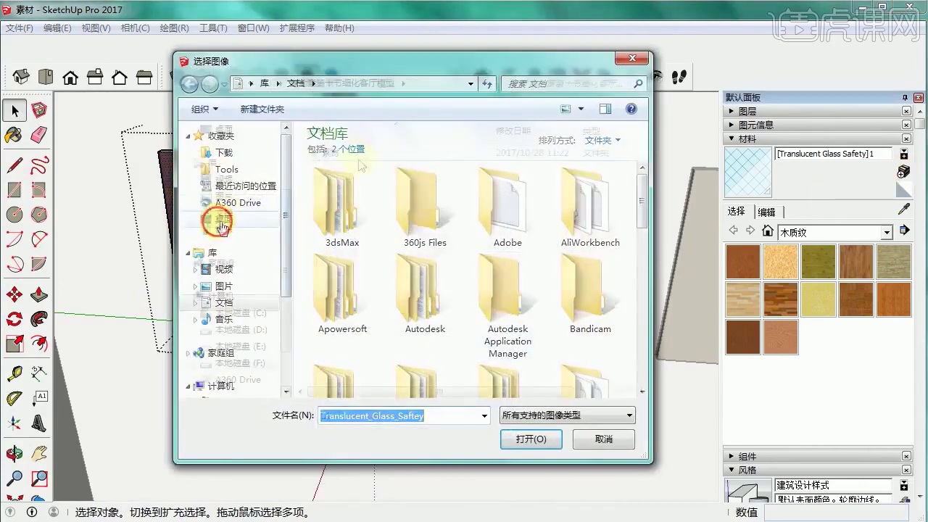
left_click(344, 148)
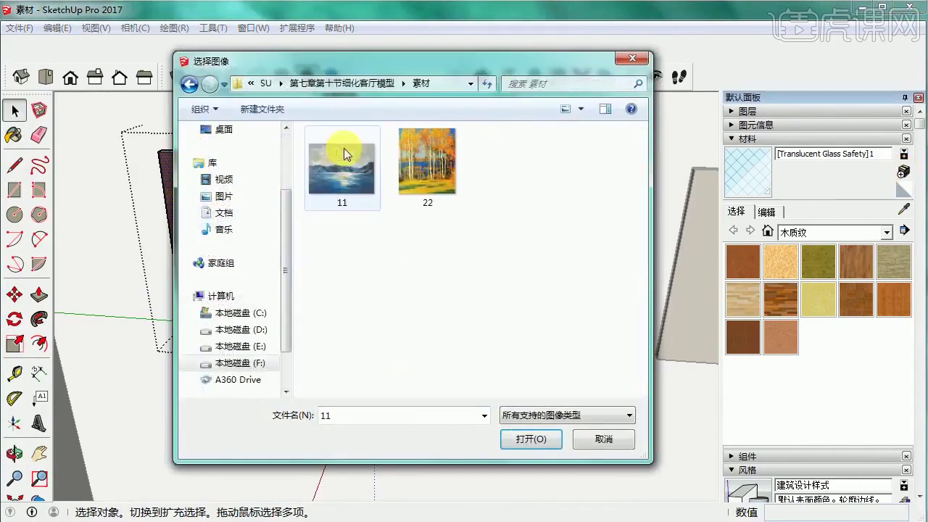
double_click(354, 169)
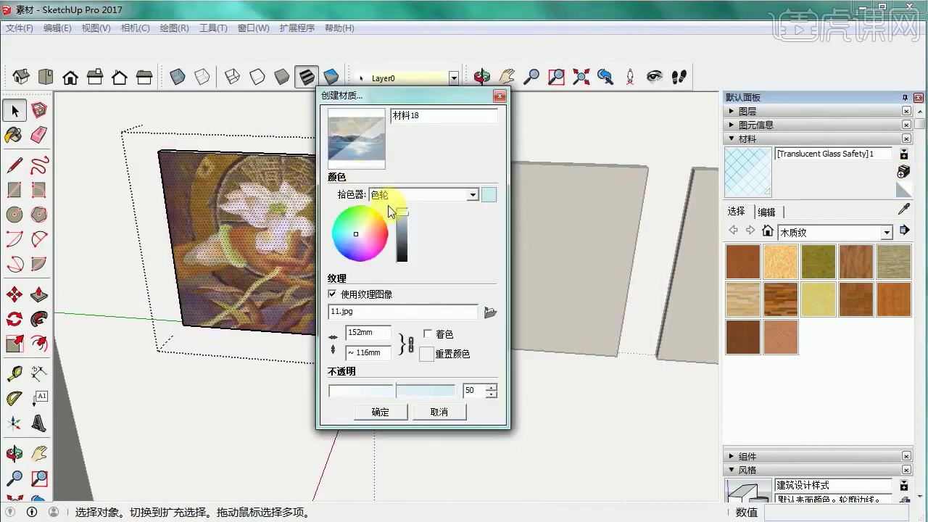
left_click(380, 412)
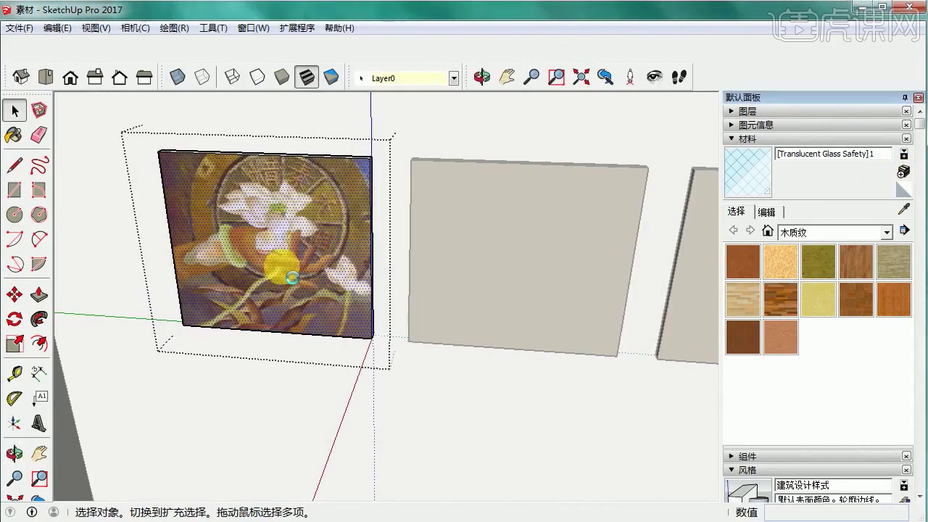
- Paint the selected picture face with the 11.jpg material and set its texture width to 800 mm
left_click(290, 197)
left_click(766, 212)
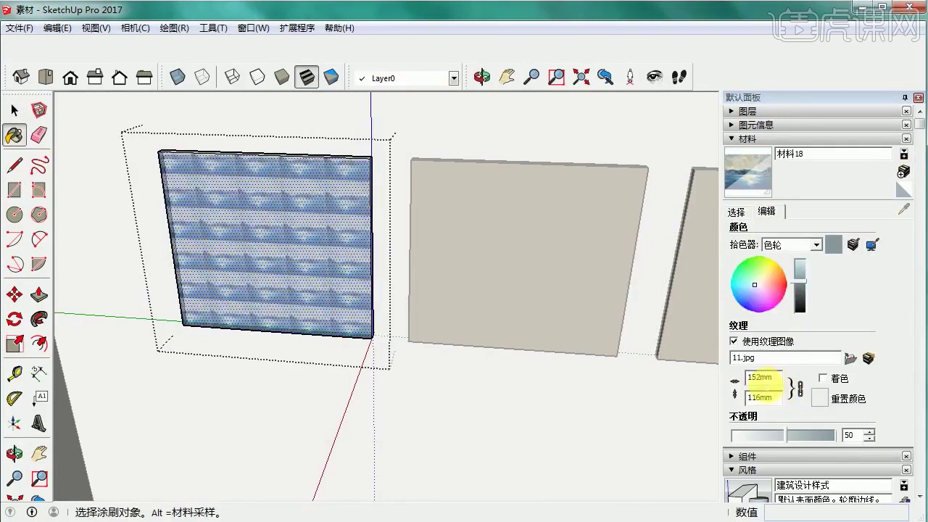
left_click(763, 378)
type("800")
key("Return")
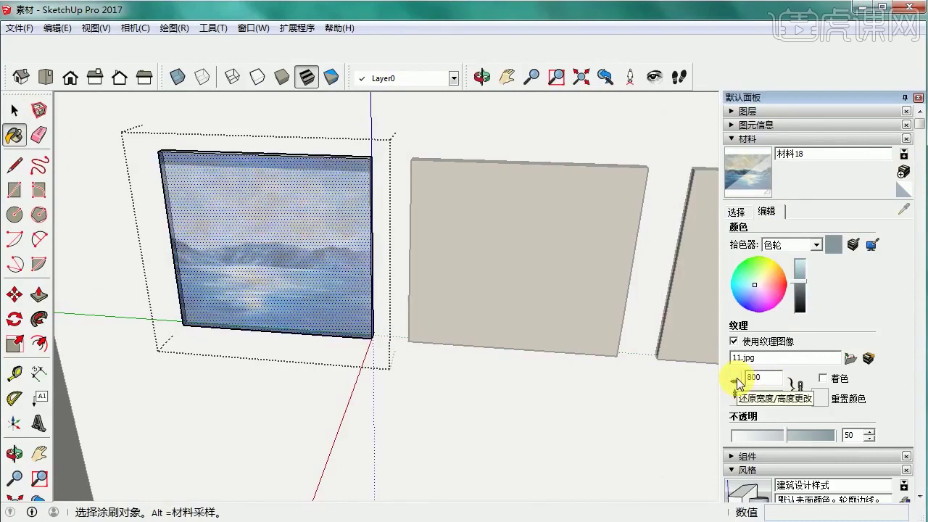
- Reposition the 11.jpg texture on the picture face so the seascape lines up with the picture's edges
left_click(14, 111)
right_click(240, 193)
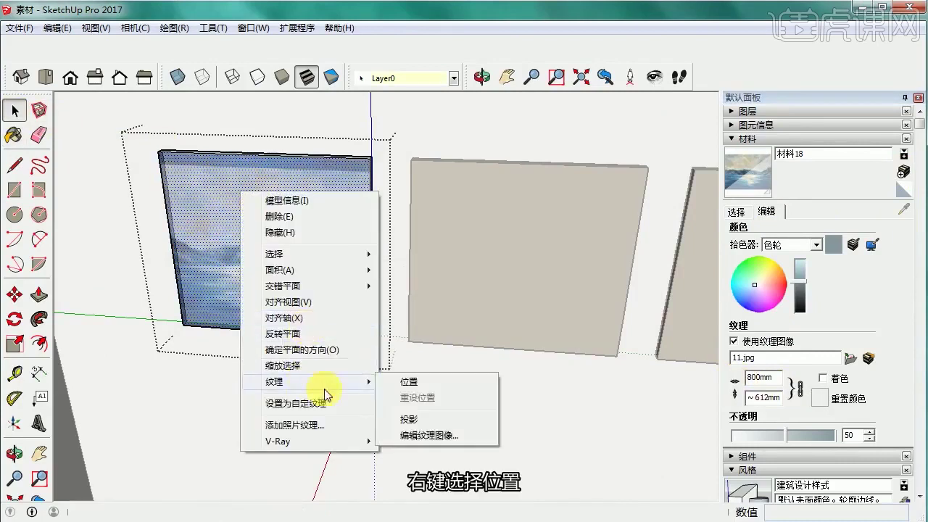
left_click(408, 379)
left_click_drag(250, 253, 239, 261)
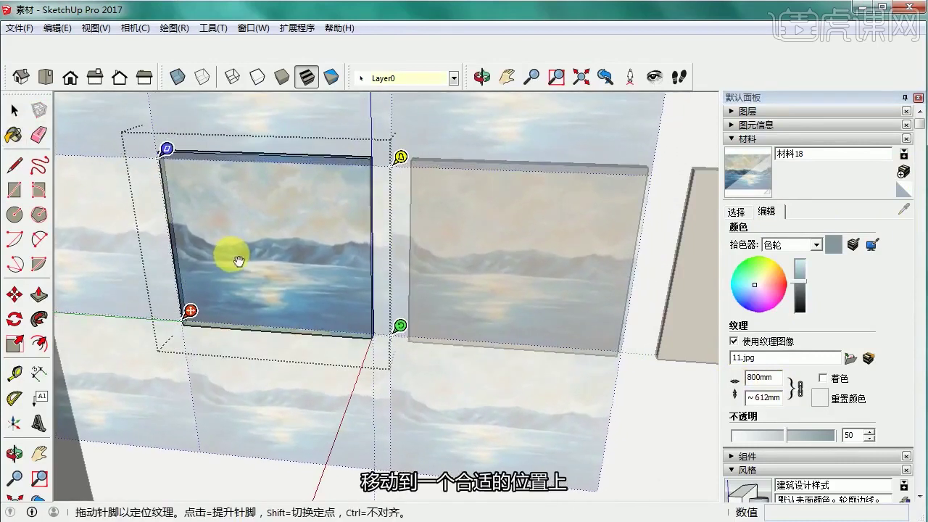
- Set the 11.jpg material's texture width to 900 mm
left_click(761, 384)
type("90")
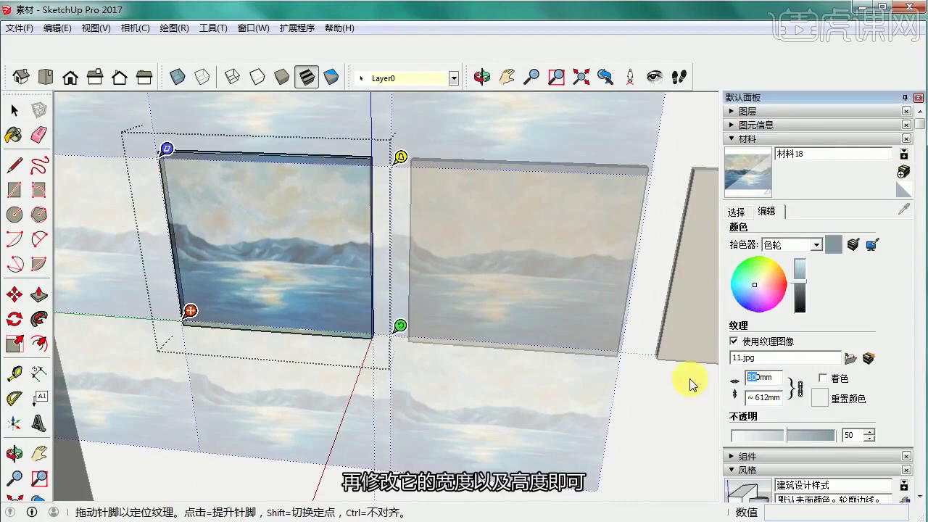
key("Return")
right_click(212, 222)
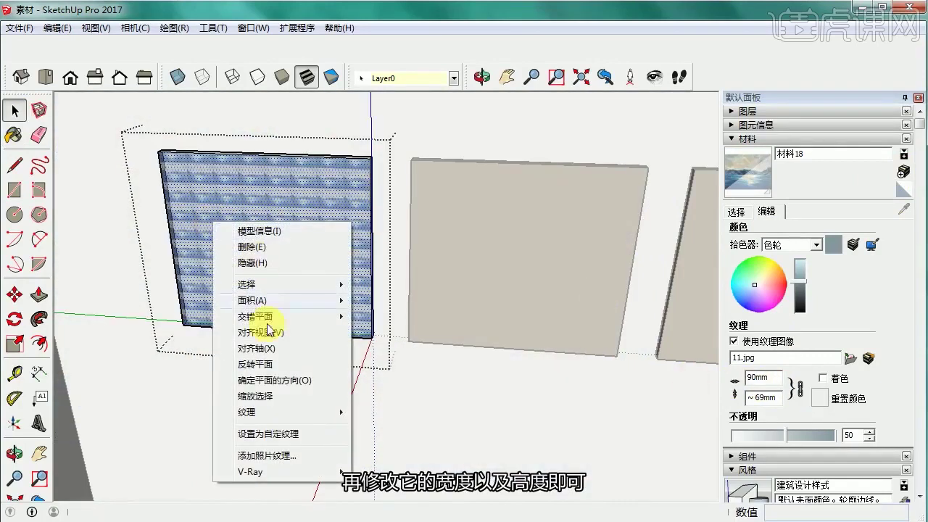
left_click(380, 411)
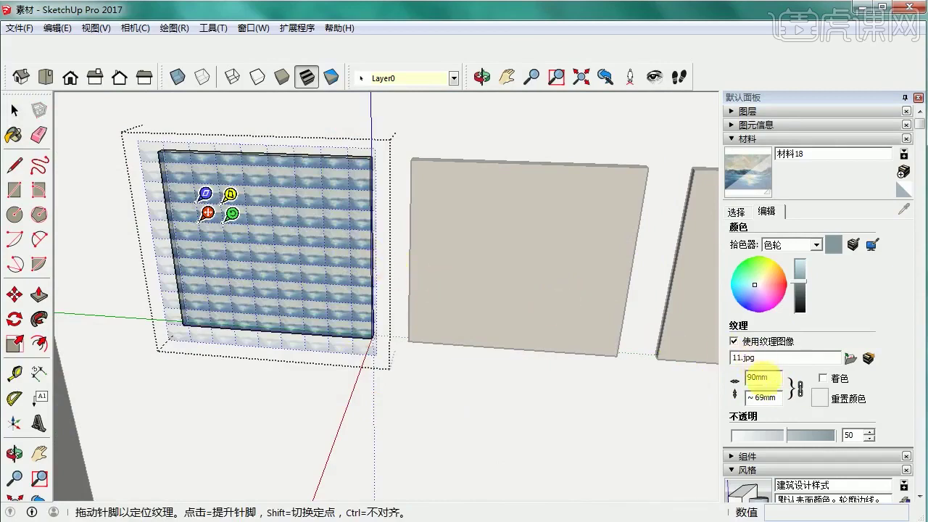
type("0")
key("Return")
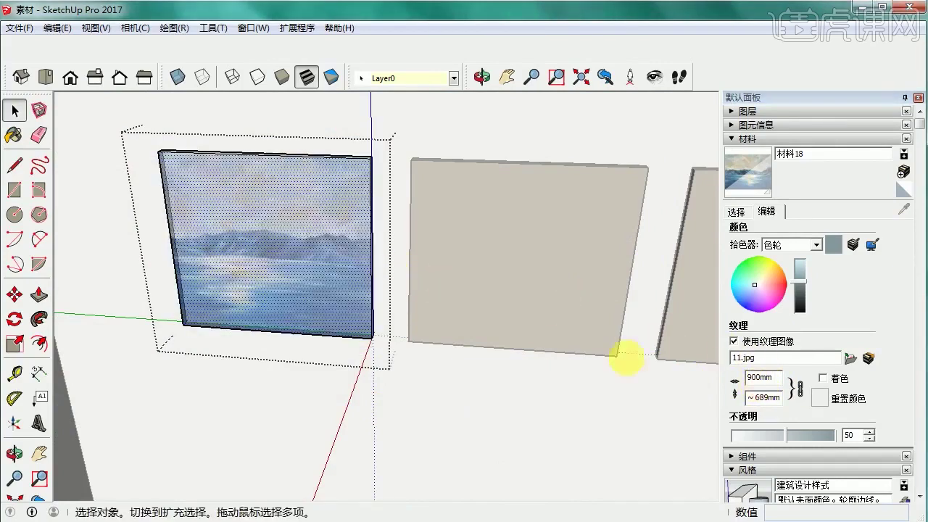
- Try to reposition the enlarged seascape texture on the picture face
right_click(274, 224)
left_click(443, 414)
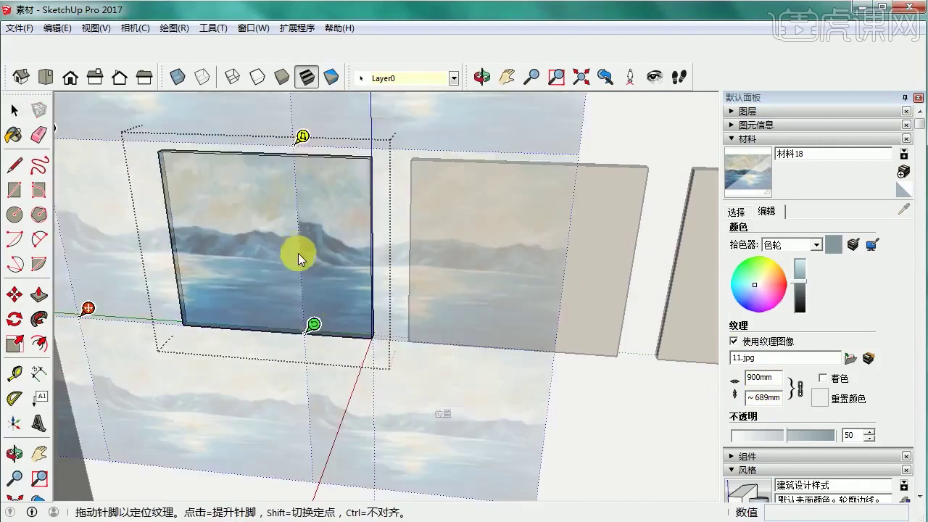
left_click(287, 250)
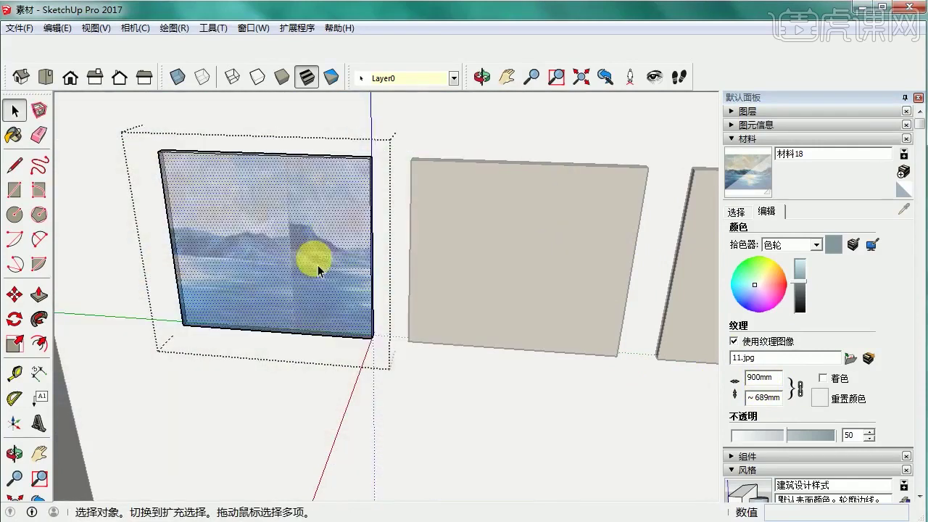
- Leave the picture group and delete the seascape picture nearest the room corner
left_click(433, 122)
mouse_move(277, 229)
middle_mouse_down()
mouse_move(248, 207)
mouse_move(317, 283)
mouse_move(263, 251)
mouse_move(321, 269)
middle_mouse_up()
scroll(321, 269, "down", 2)
left_click(359, 261)
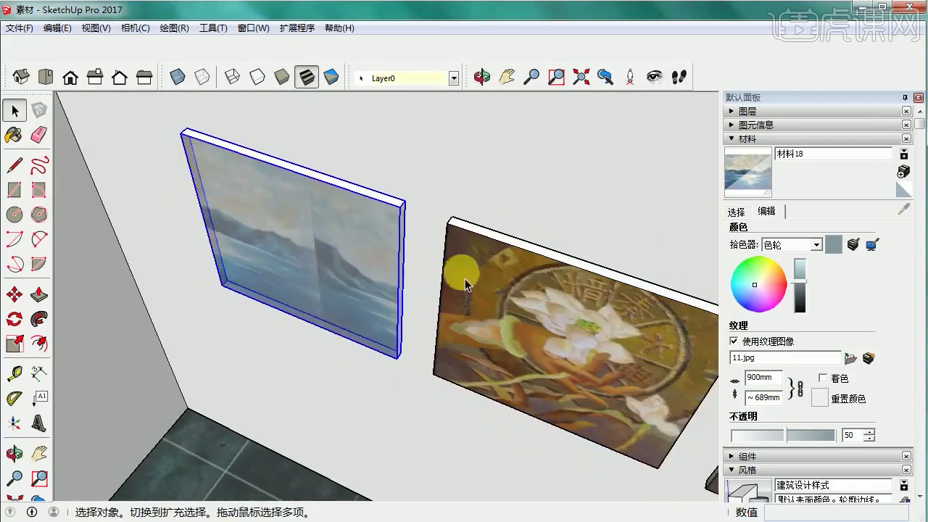
key("Delete")
- Copy the neighbouring lotus picture 934 mm along the wall into the empty place nearest the room corner
left_click(15, 294)
middle_click_drag(377, 290, 552, 233)
left_click(553, 233)
key("ctrl")
left_click(307, 301)
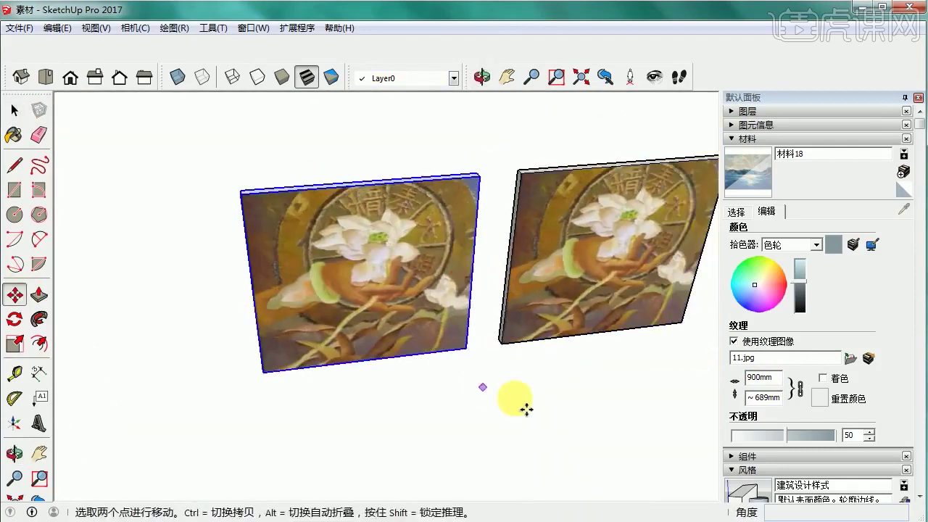
left_click(516, 398)
key("ctrl")
middle_click_drag(286, 420, 457, 388, "shift")
left_click(447, 407)
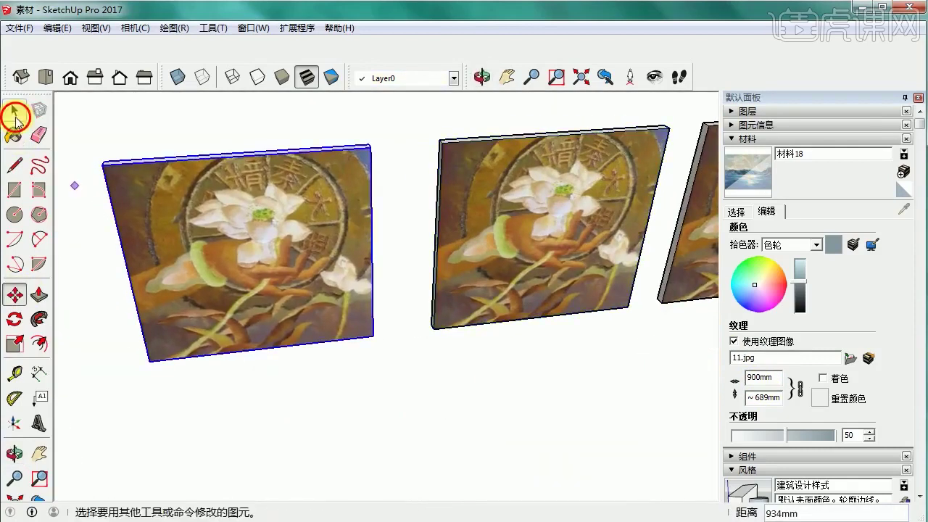
- Paint the new copy's front face with a new 11.jpg material, 900 mm wide, at 100 opacity
left_click(15, 110)
double_click(209, 226)
left_click(209, 226)
left_click(903, 172)
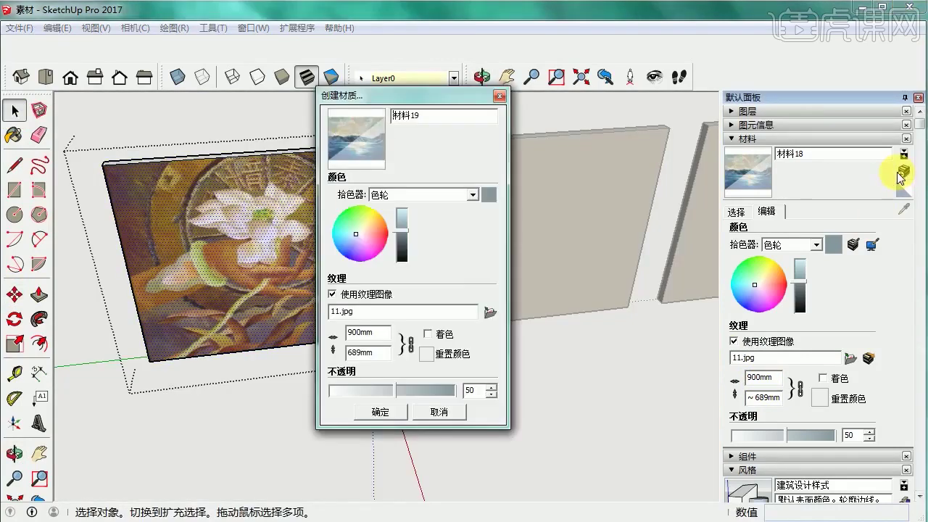
left_click(386, 412)
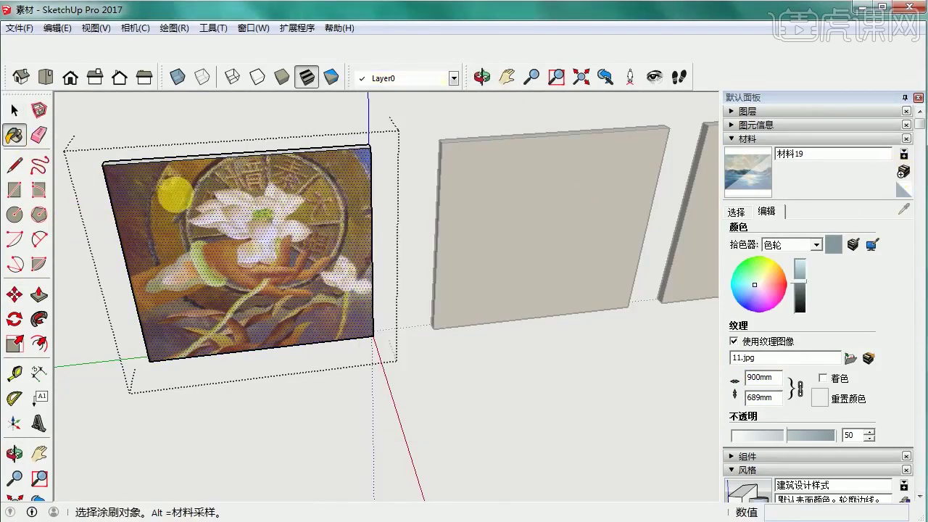
left_click(323, 229)
left_click_drag(796, 435, 843, 437)
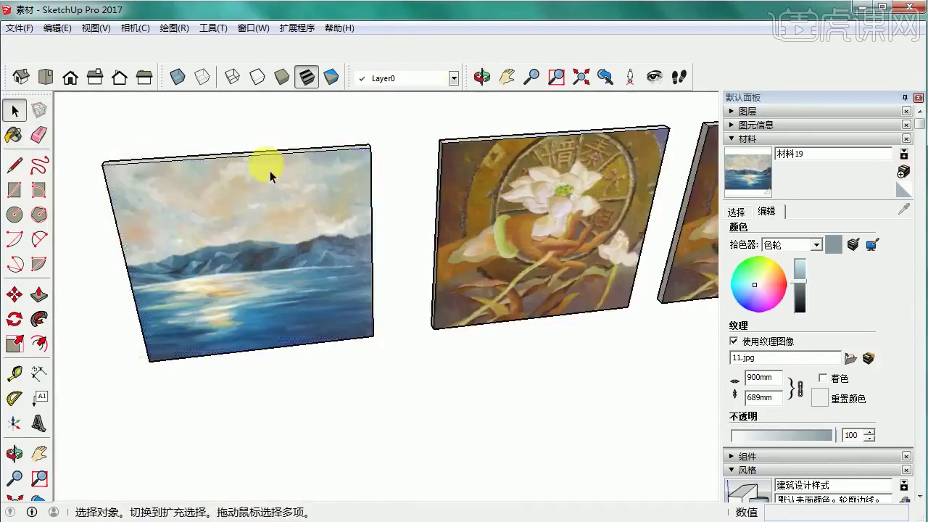
- Select the front face inside the picture farthest from the room corner and create a new material from the 22.jpg image
middle_click_drag(269, 176, 449, 227)
double_click(527, 205)
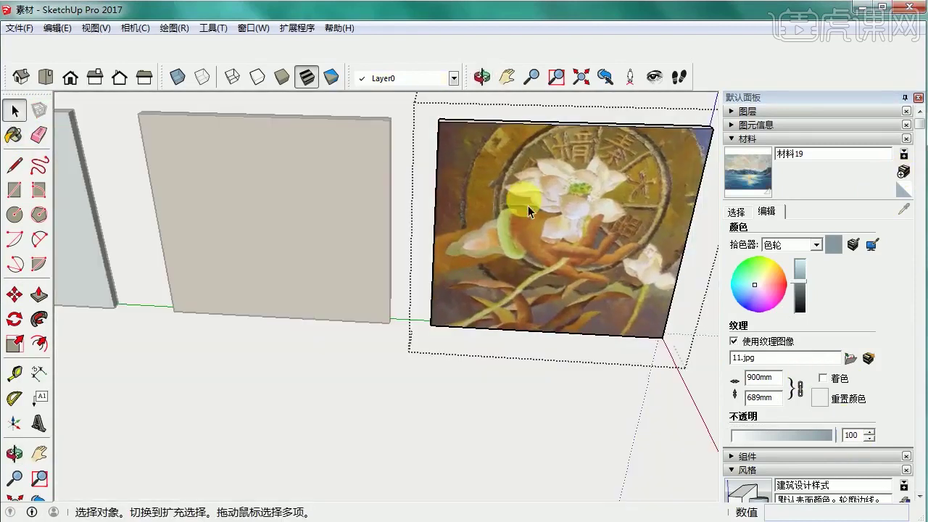
left_click(903, 173)
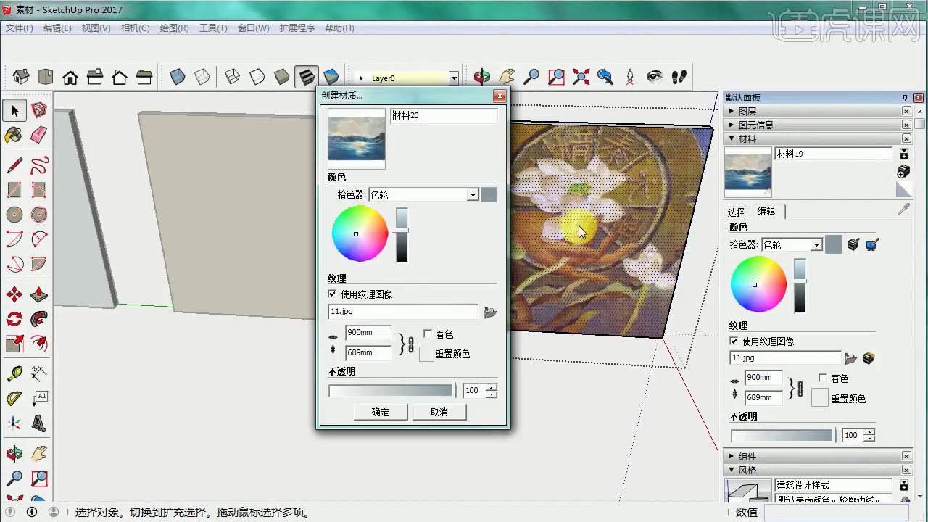
left_click(490, 313)
left_click(424, 161)
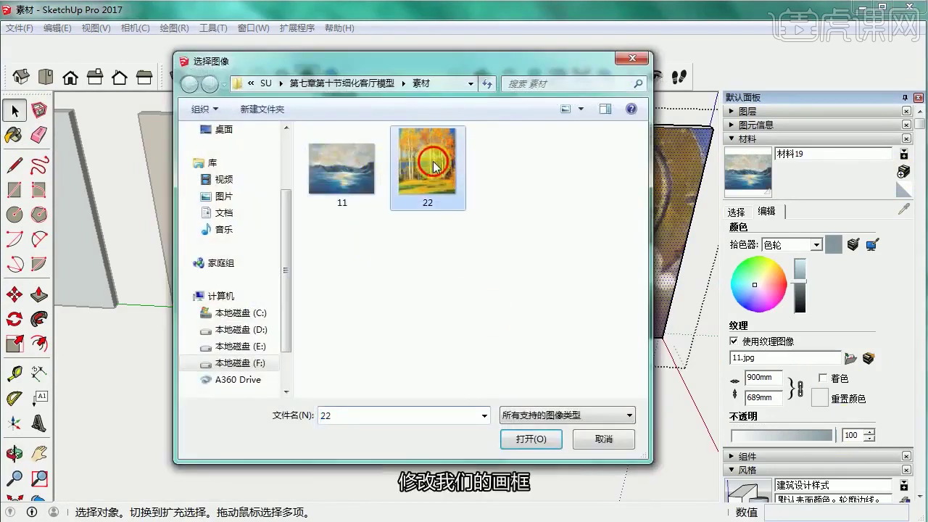
key("Return")
left_click(380, 412)
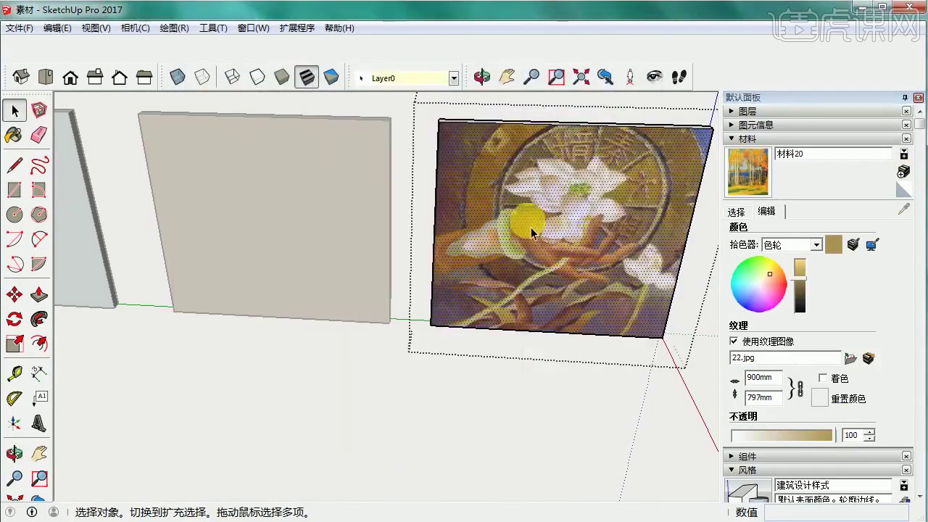
- Paint the selected picture face with the 22.jpg material and close the picture group
left_click(13, 137)
left_click(493, 238)
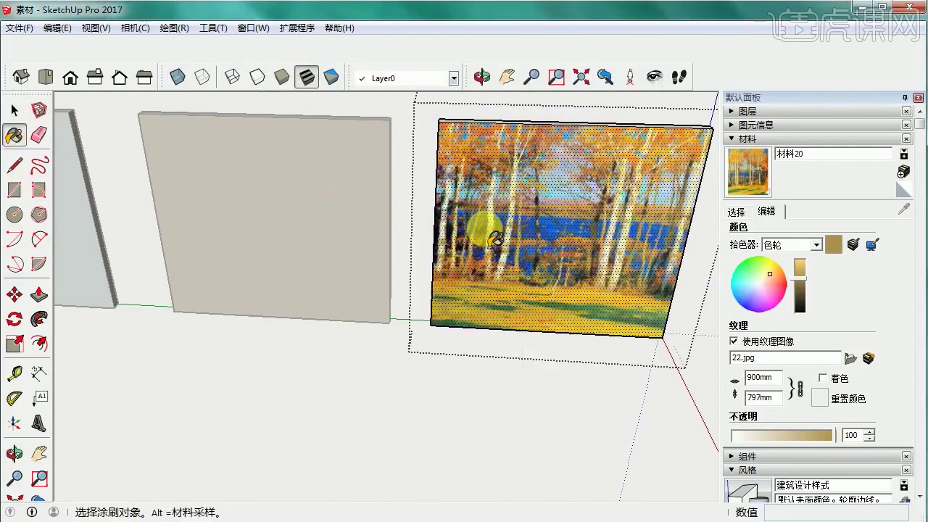
left_click(112, 117)
scroll(435, 231, "down", 5)
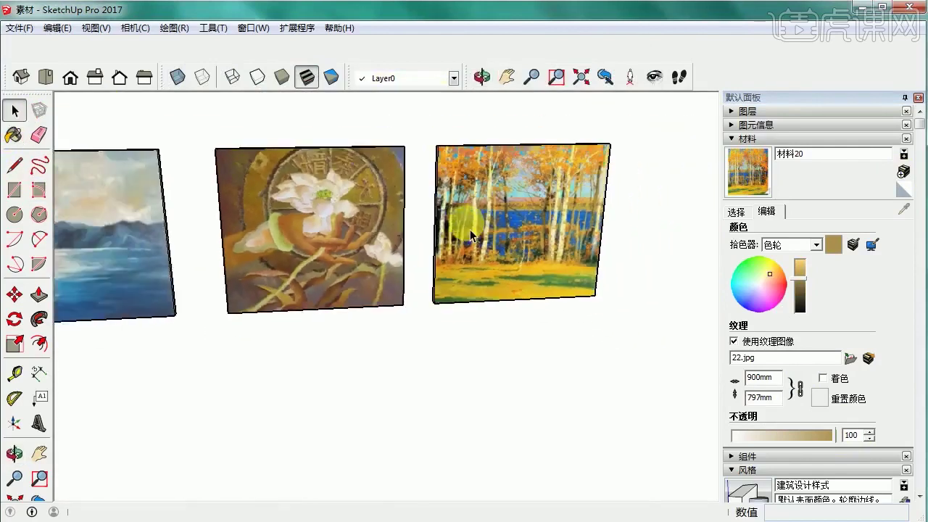
- Move the autumn forest picture about 49 mm along the wall to adjust the gap beside the lotus picture
middle_click_drag(528, 234, 422, 290)
scroll(432, 291, "down", 2)
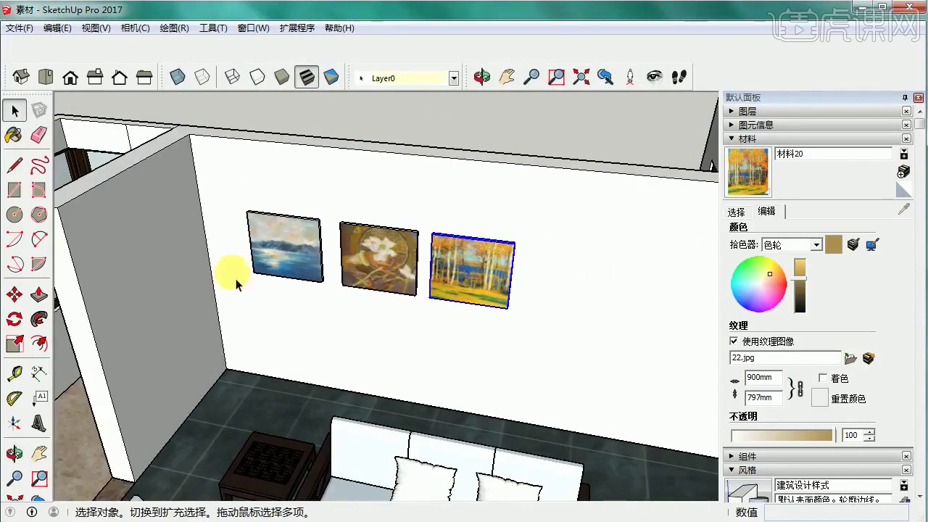
left_click(16, 296)
scroll(392, 301, "up", 2)
left_click(419, 340)
left_click(425, 341)
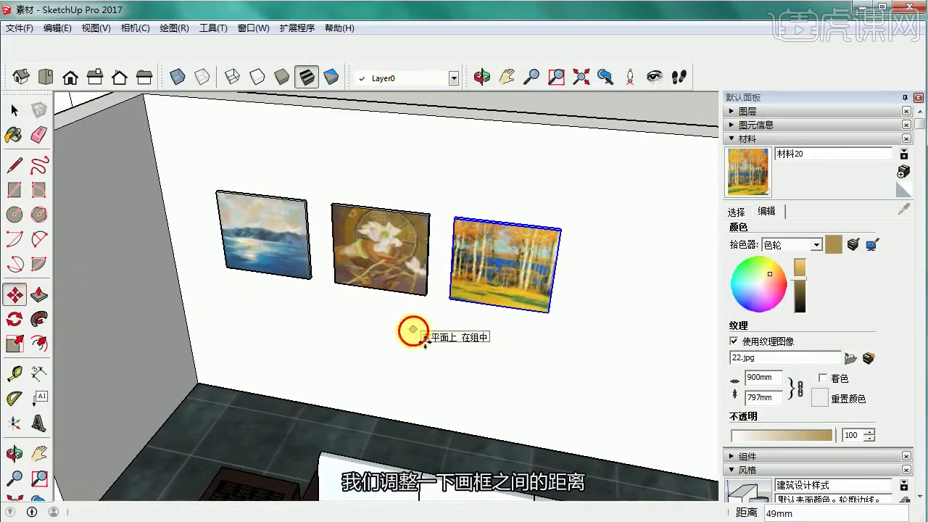
- Select all three pictures and move them together about 895 mm along the wall, away from the room corner
left_click(15, 112)
left_click(268, 226, "ctrl")
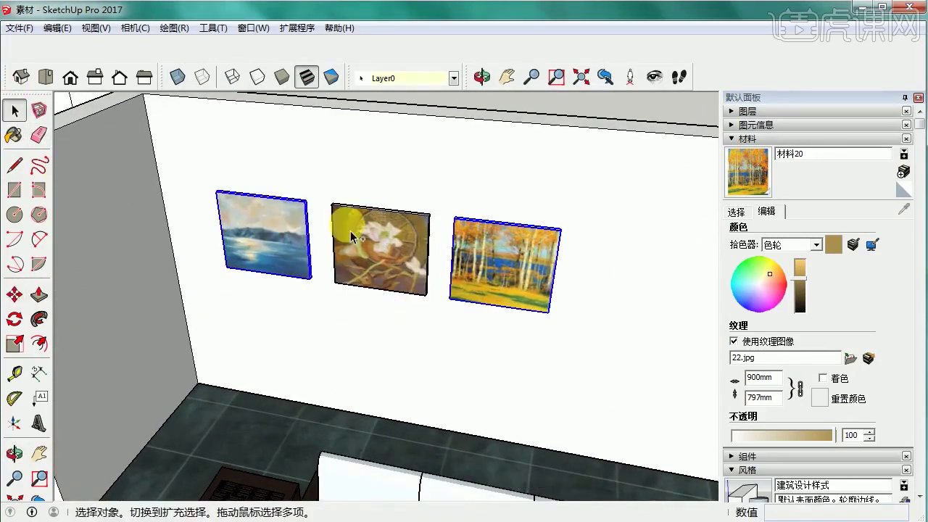
key("m")
left_click(269, 177)
left_click(388, 185)
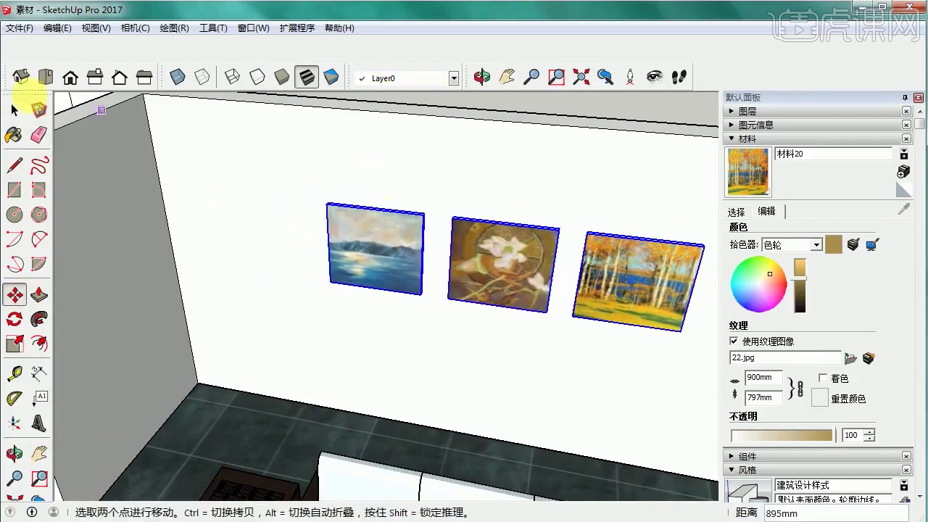
left_click(15, 108)
- Switch to the SketchUp window with the 墙上画 model and open the 门窗 file there
scroll(251, 284, "down", 3)
mouse_move(390, 199)
middle_mouse_down()
mouse_move(250, 283)
mouse_move(408, 253)
mouse_move(256, 353)
middle_mouse_up()
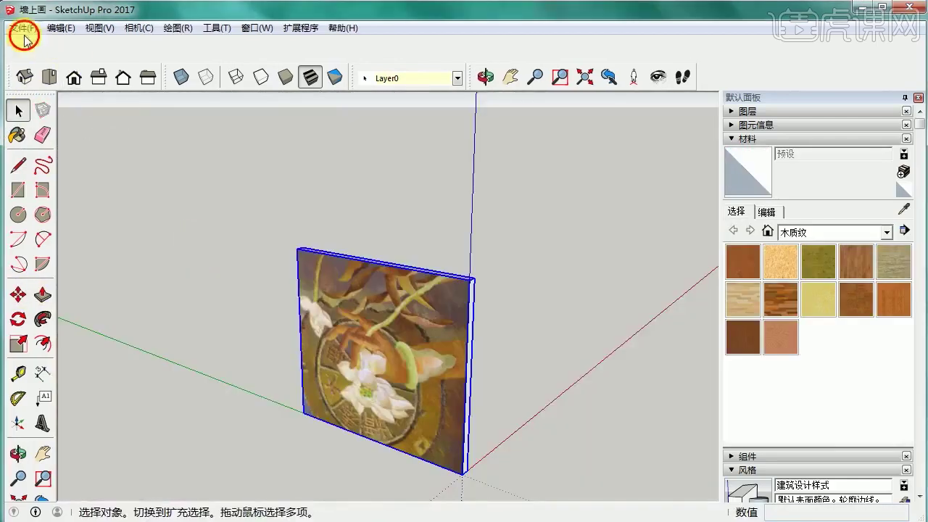
left_click(24, 29)
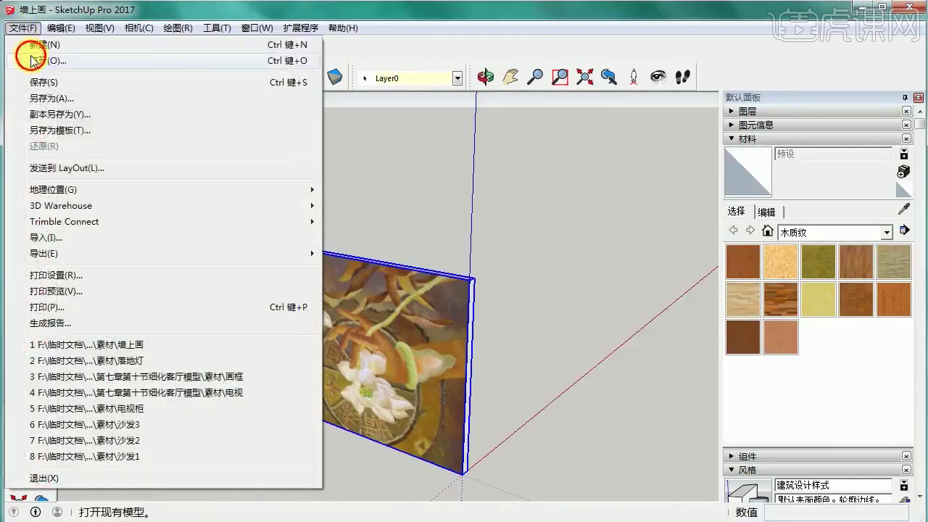
left_click(29, 61)
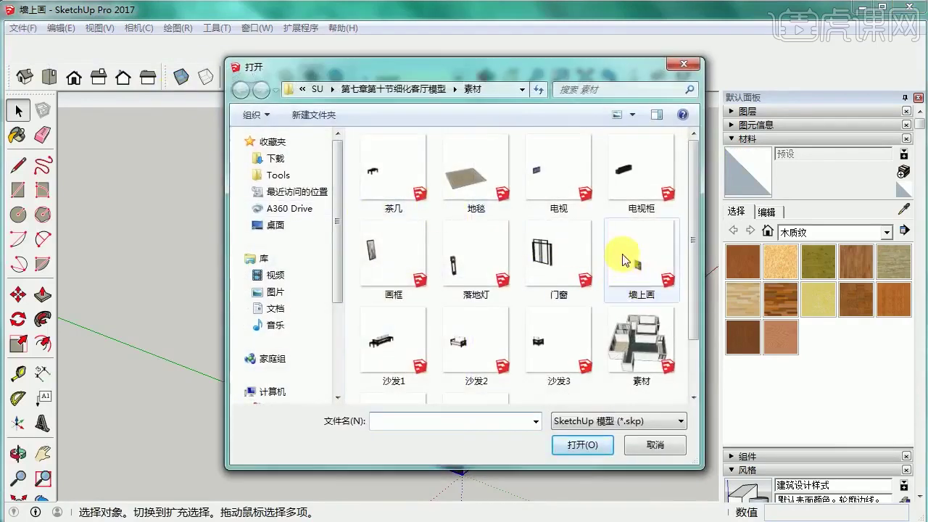
double_click(550, 253)
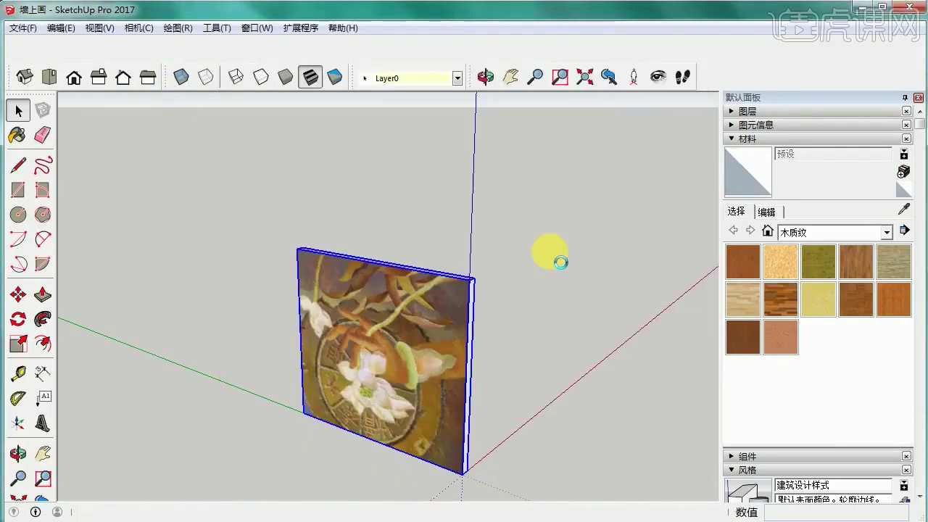
- Copy the sliding door model from 门窗 and paste it into the balcony opening of the 素材 living room
middle_click_drag(375, 321, 426, 273)
scroll(284, 305, "up", 2)
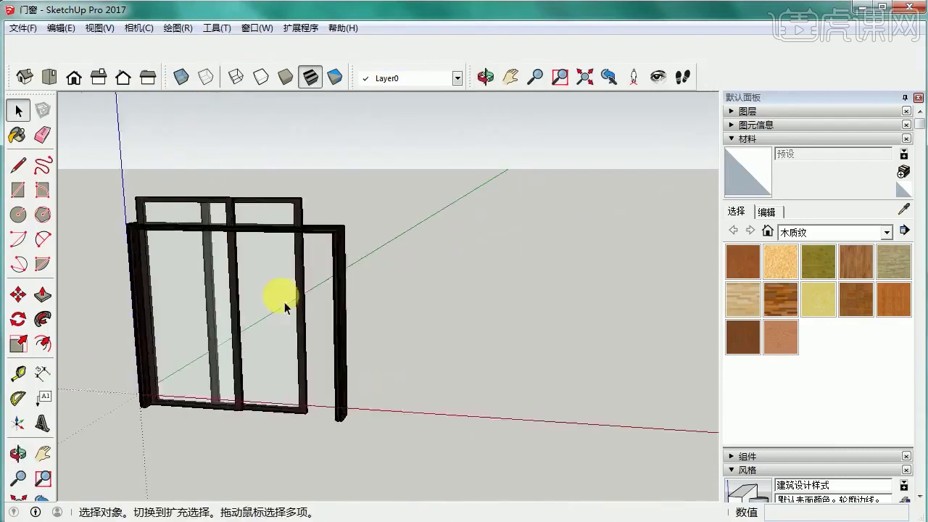
left_click(284, 304)
scroll(284, 304, "up", 1)
middle_click_drag(283, 305, 303, 310)
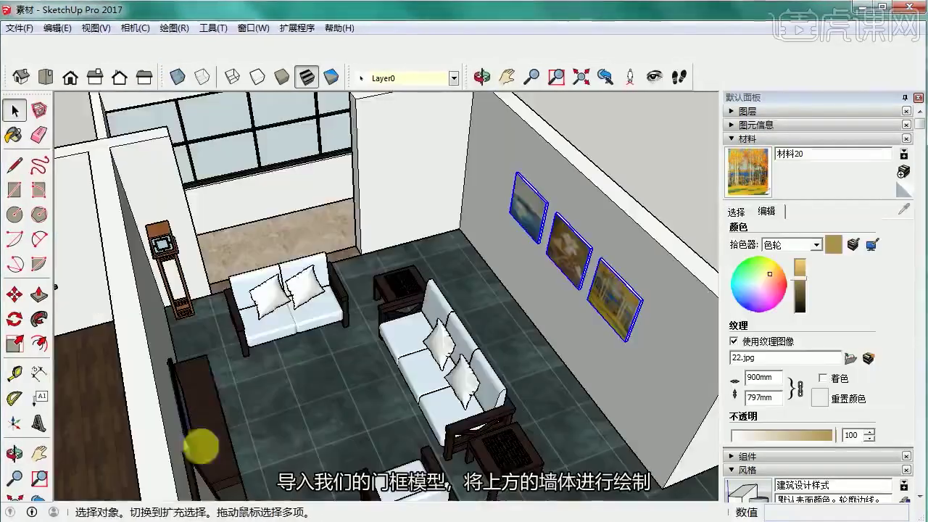
middle_click_drag(316, 208, 311, 299)
key("ctrl+v")
left_click(256, 222)
scroll(255, 221, "up", 2)
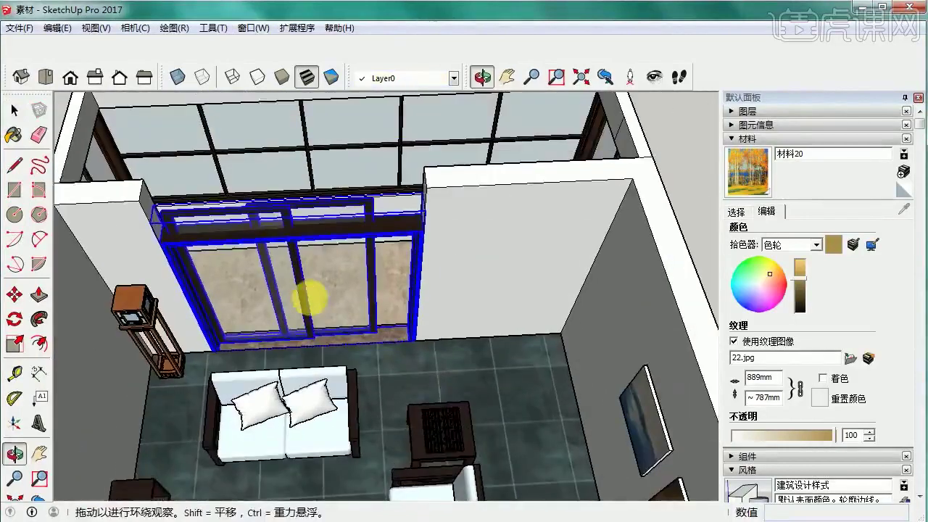
- Draw a line across the end face of the balcony wall, level with the sliding door's top edge
left_click(15, 110)
middle_click_drag(361, 185, 385, 246, "shift")
left_click(577, 149)
scroll(370, 332, "up", 2)
middle_click_drag(370, 331, 149, 224)
scroll(145, 239, "up", 5)
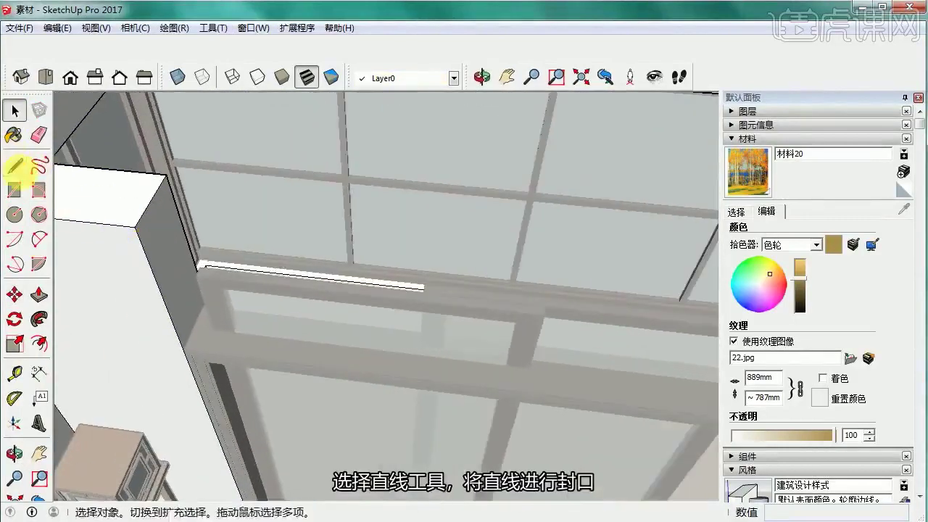
left_click(15, 166)
middle_click_drag(232, 325, 190, 365)
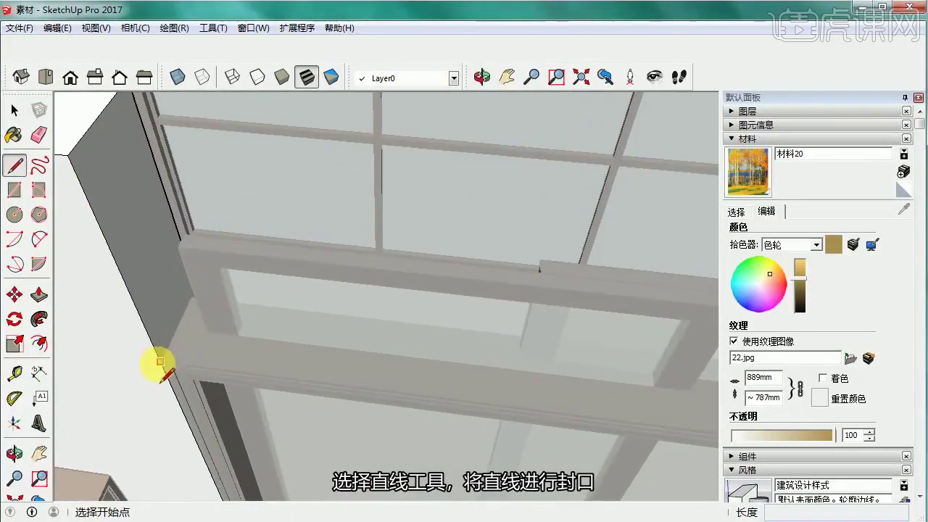
scroll(161, 351, "up", 5)
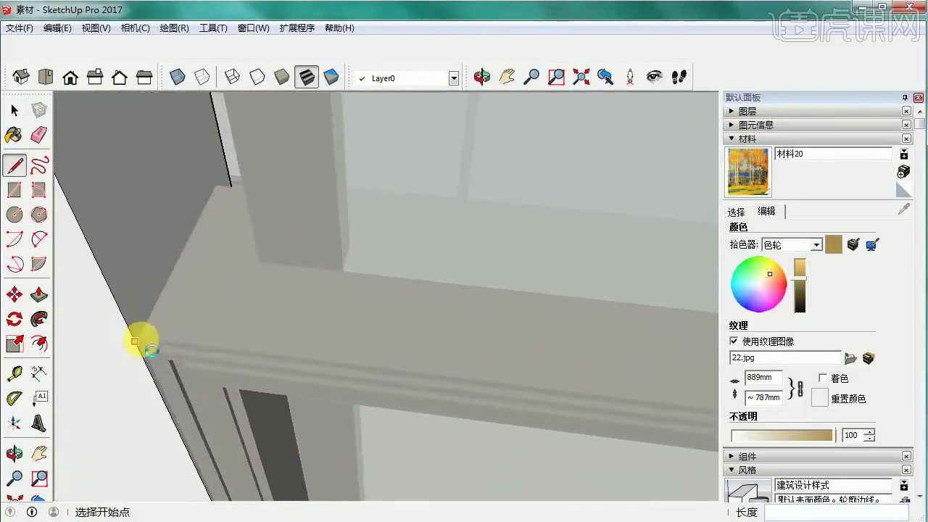
scroll(151, 353, "up", 2)
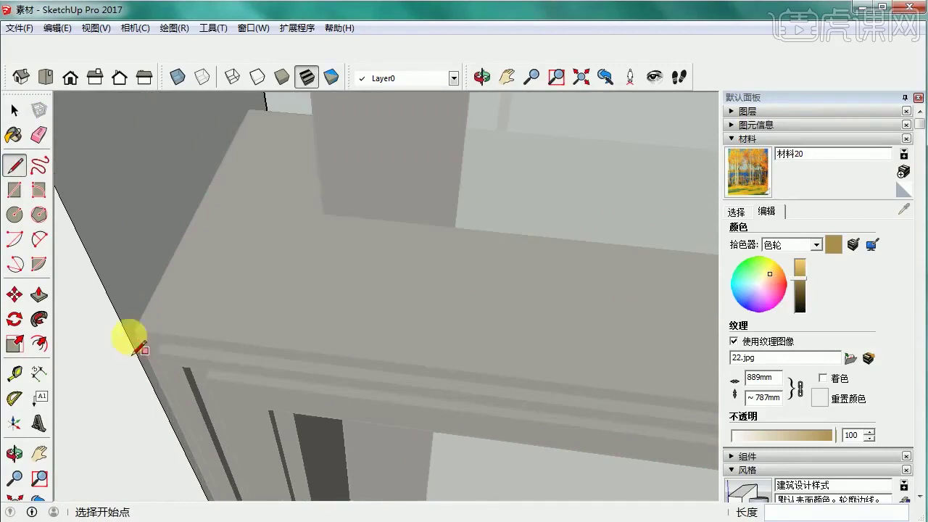
scroll(136, 349, "up", 1)
middle_click_drag(255, 167, 254, 310, "shift")
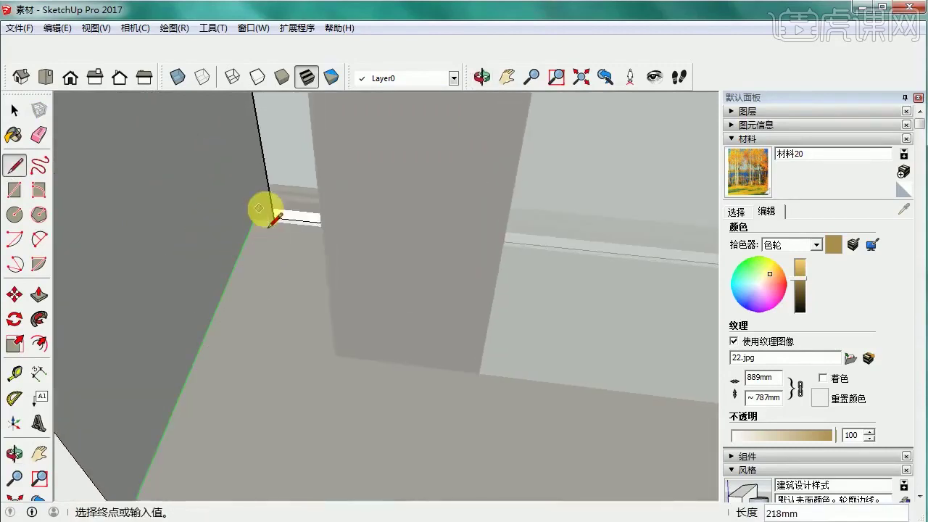
key("space")
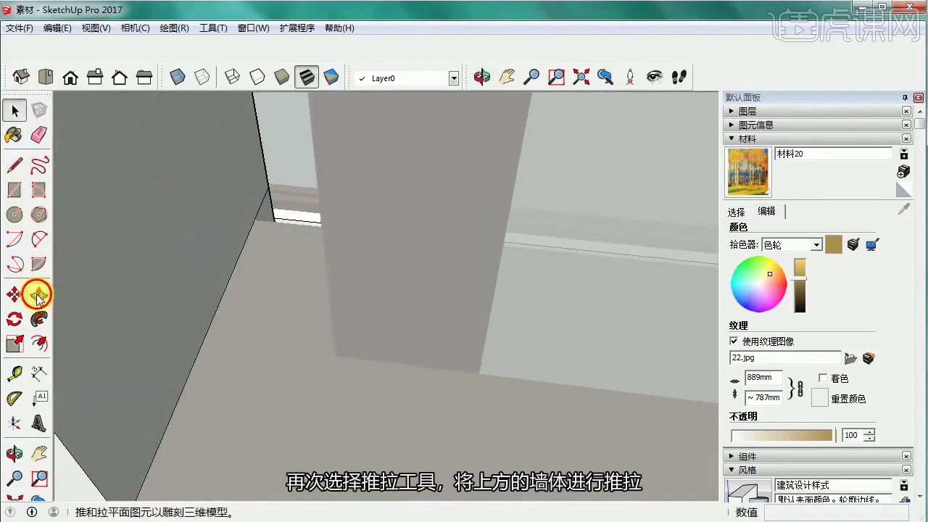
- Push/Pull the wall end face above the sliding door across to the opposite wall and erase the leftover seam edges
left_click(204, 219)
scroll(328, 245, "down", 3)
middle_click_drag(383, 257, 406, 290)
middle_click_drag(526, 317, 526, 297)
left_click(523, 297)
left_click(39, 134)
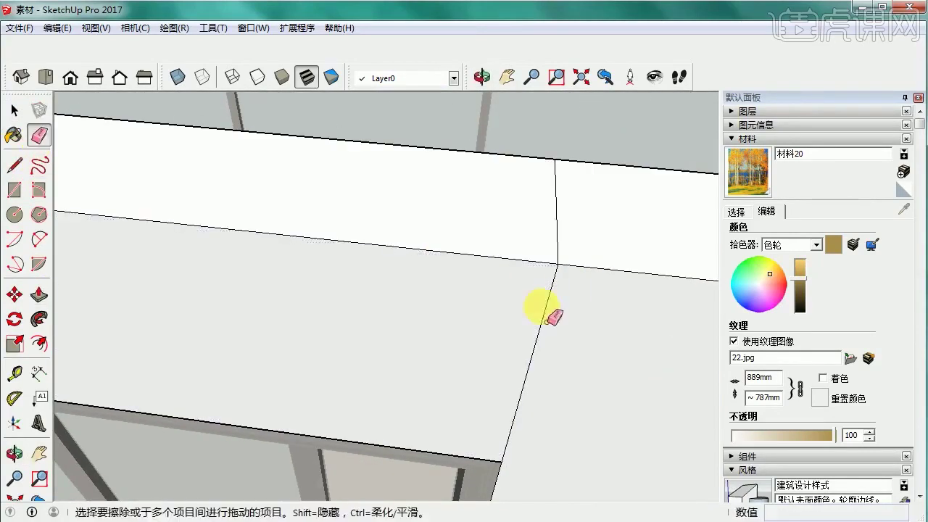
mouse_move(557, 235)
middle_mouse_down()
mouse_move(492, 379)
mouse_move(387, 412)
mouse_move(406, 395)
middle_mouse_up()
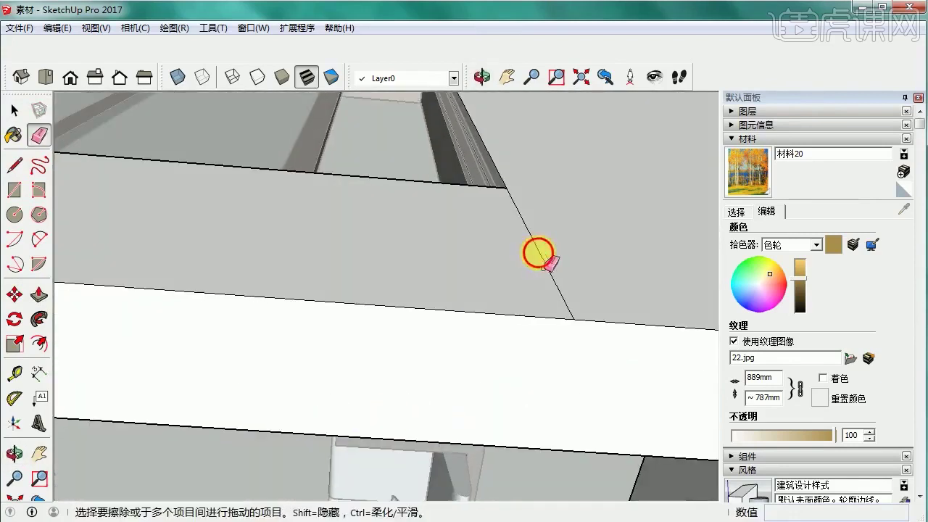
- Examine the whole apartment model and the furnished living room with the closed wall above the sliding door
left_click(581, 76)
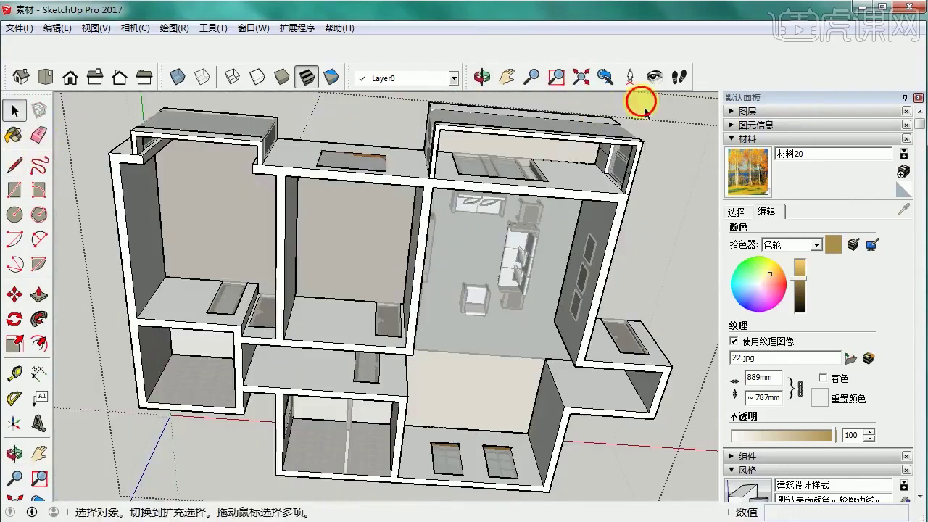
scroll(246, 261, "down", 1)
middle_click_drag(413, 270, 384, 250)
scroll(361, 293, "up", 1)
scroll(375, 365, "up", 1)
middle_click_drag(395, 323, 379, 407)
scroll(435, 230, "up", 2)
scroll(416, 350, "up", 3)
scroll(503, 341, "down", 3)
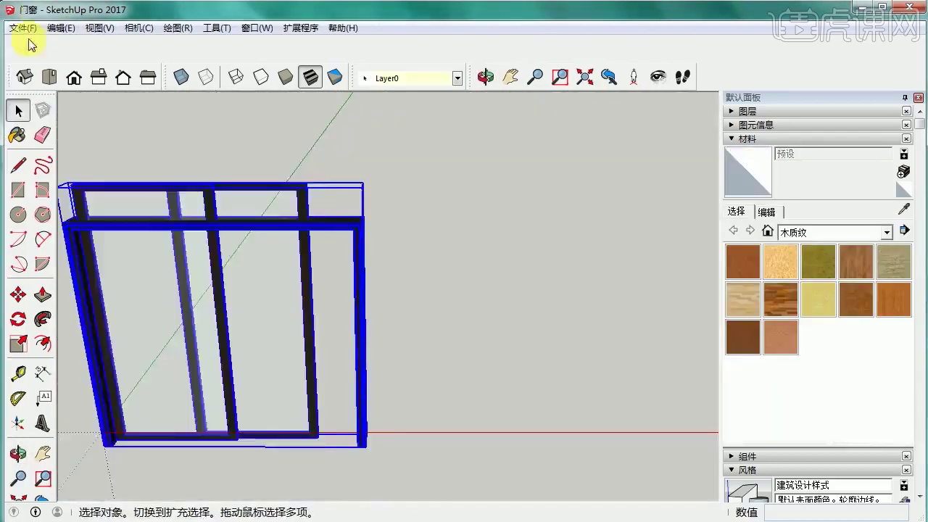
- Switch to the SketchUp window with the 门窗 model and open the 地毯 file there
left_click(22, 27)
left_click(35, 61)
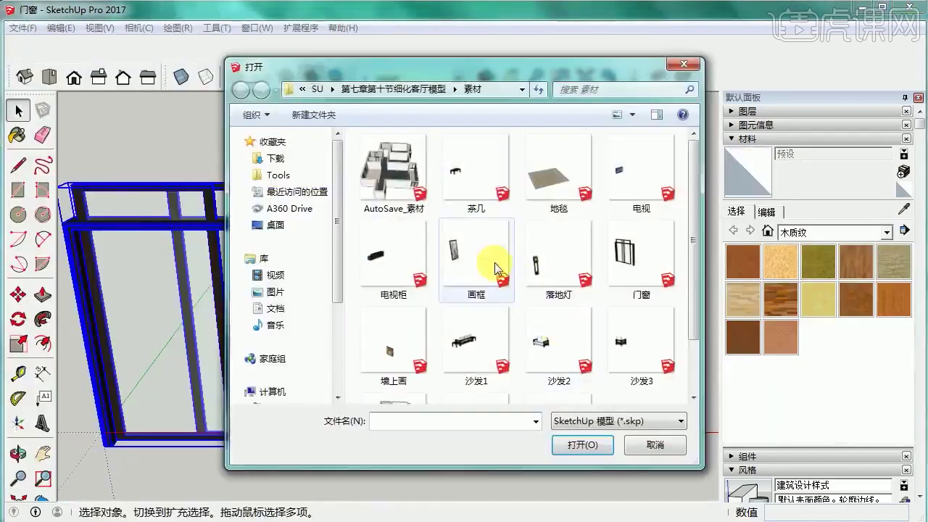
left_click(495, 268)
double_click(549, 161)
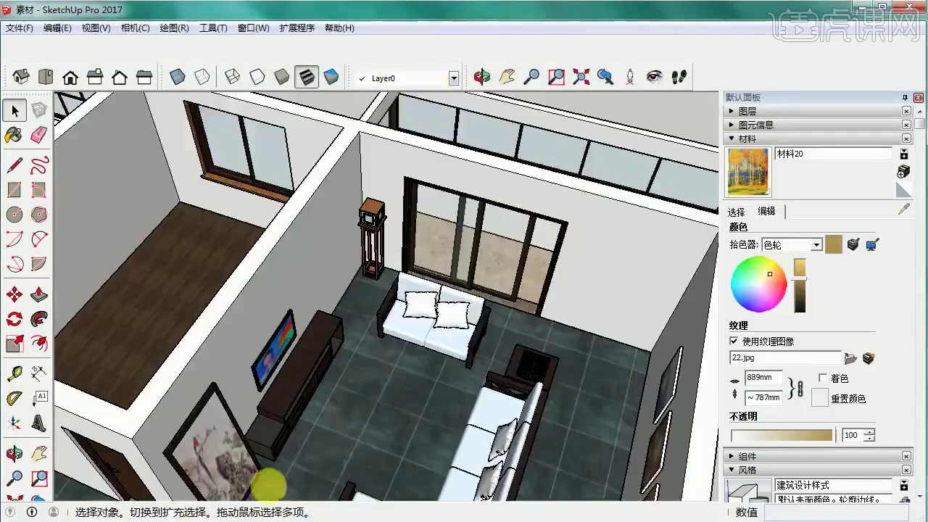
- Copy the rug from 地毯 and paste it onto the 素材 living room floor between the TV cabinet and the sofas
key("ctrl+v")
scroll(326, 362, "up", 3)
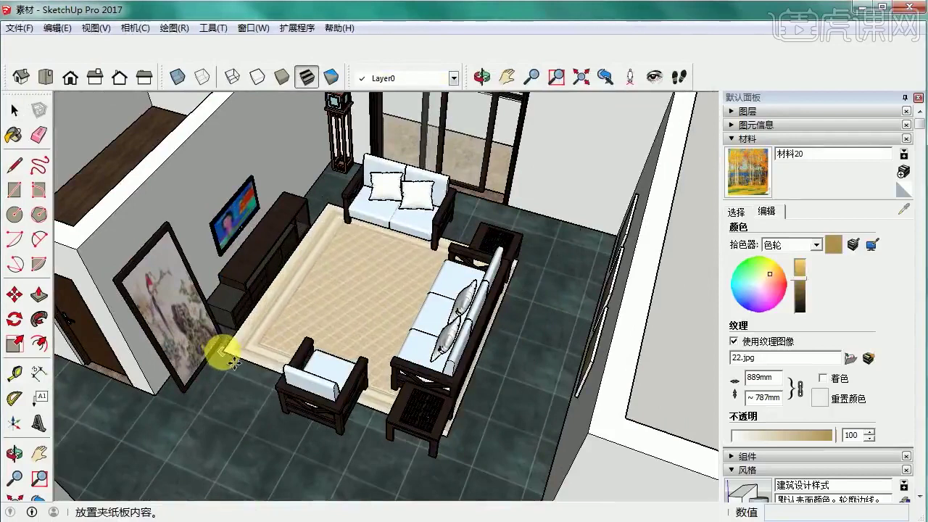
middle_click_drag(418, 364, 434, 423)
scroll(438, 423, "down", 1)
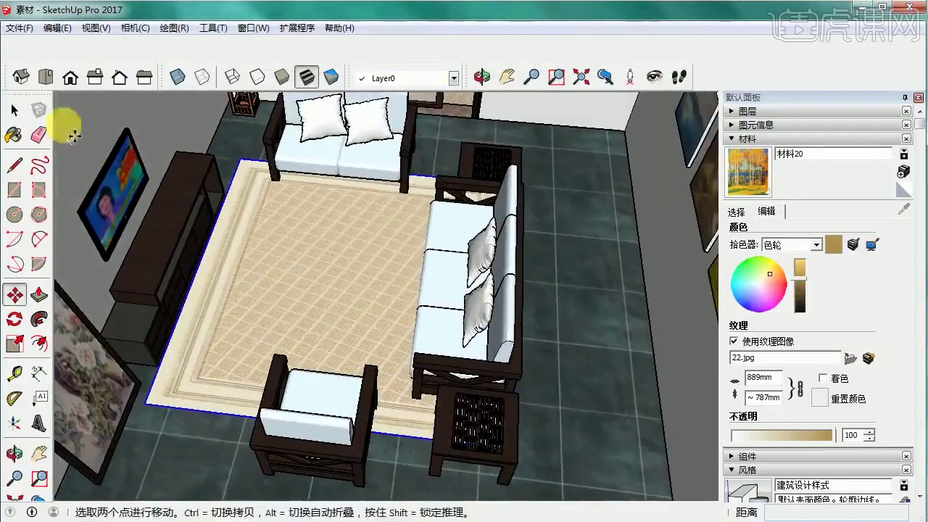
- Move the long sofa with its side tables about 64 mm away from the TV cabinet
left_click(14, 110)
left_click(470, 268)
left_click(15, 290)
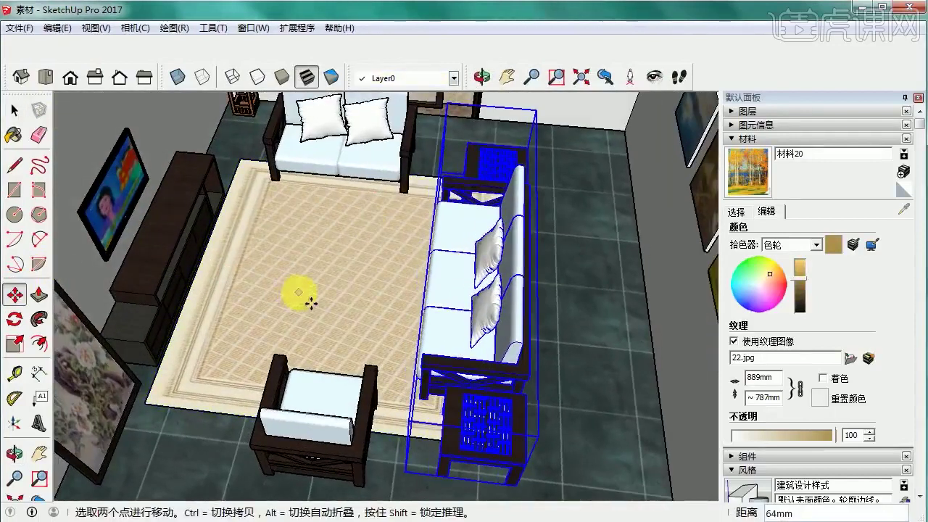
left_click(14, 110)
- Switch to the SketchUp window with the 地毯 model and open the 茶几 file there
middle_click_drag(271, 374, 270, 421)
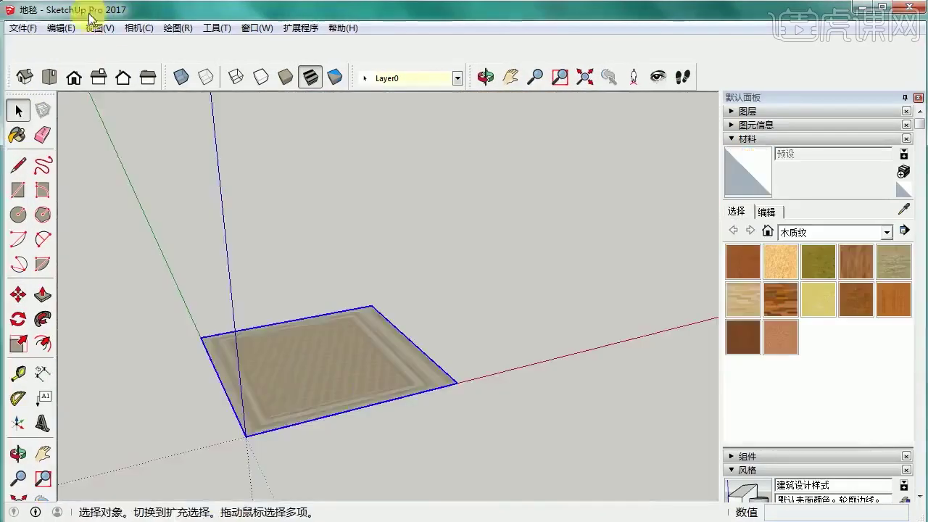
left_click(21, 27)
left_click(52, 58)
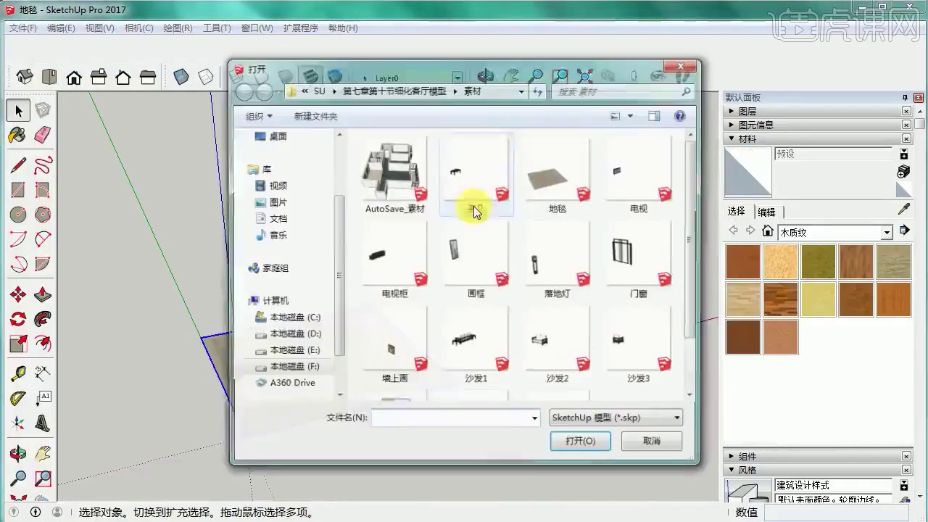
left_click(502, 275)
double_click(472, 181)
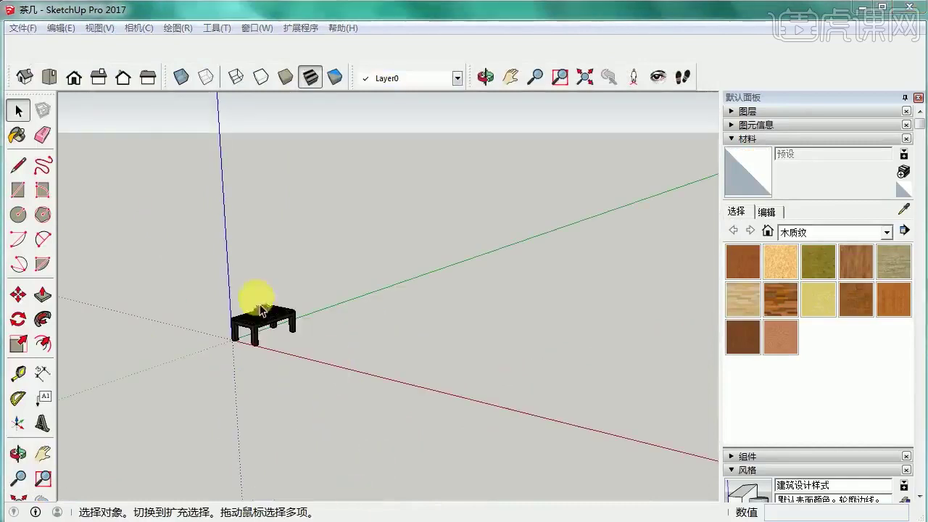
- Copy the coffee table from 茶几 and paste it onto the rug in the 素材 living room
left_click(272, 332)
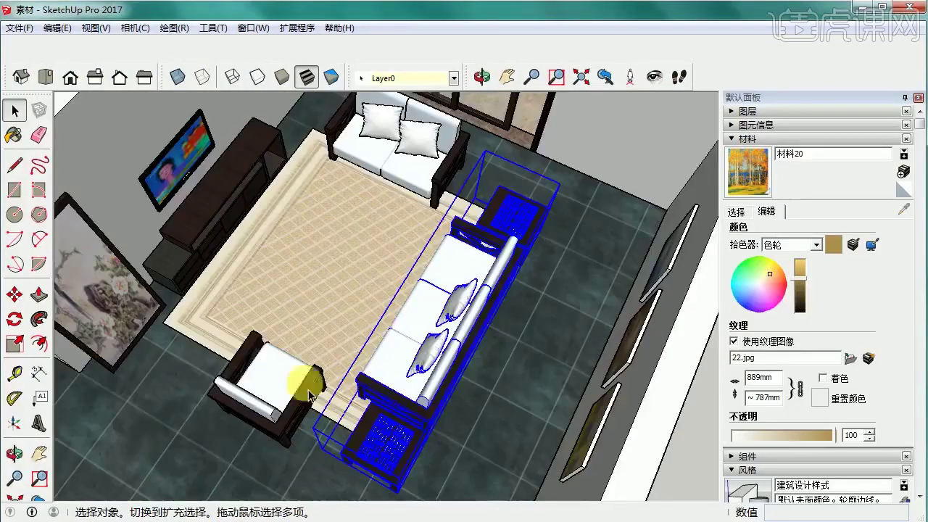
key("ctrl+v")
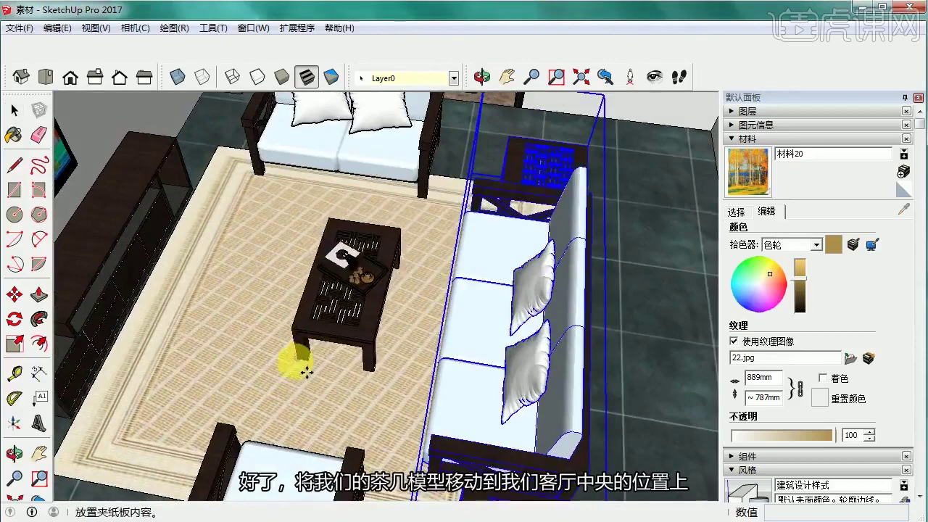
left_click(290, 365)
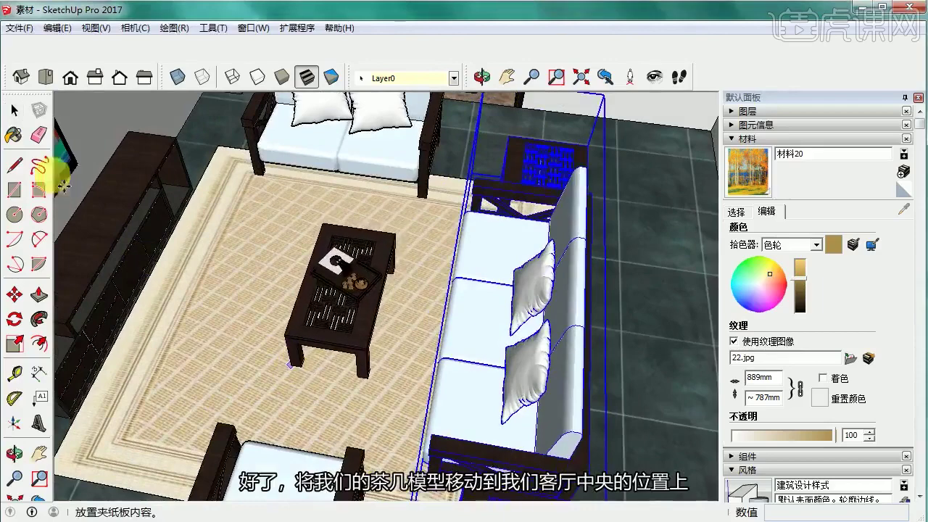
- Select the coffee table and move it to the middle of the seating area on the rug
left_click(13, 109)
middle_click_drag(80, 319, 261, 375)
scroll(261, 375, "up", 3)
key("m")
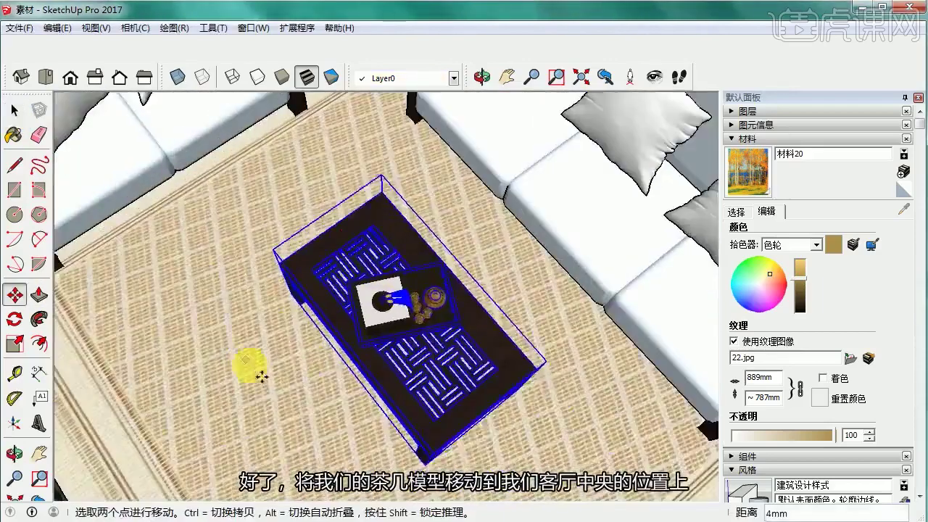
mouse_move(580, 341)
middle_mouse_down()
mouse_move(417, 258)
mouse_move(535, 269)
mouse_move(456, 263)
mouse_move(493, 274)
mouse_move(569, 265)
mouse_move(490, 285)
mouse_move(493, 297)
middle_mouse_up()
key("space")
scroll(356, 265, "down", 8)
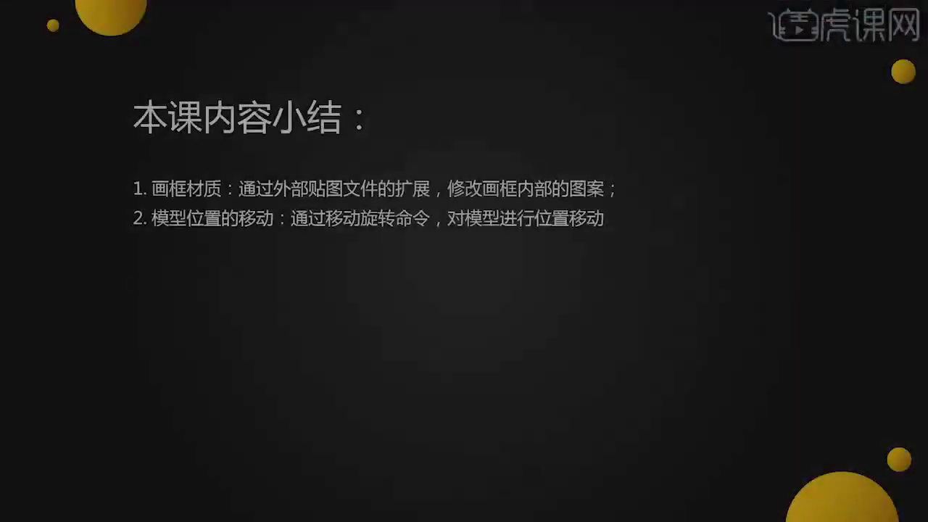